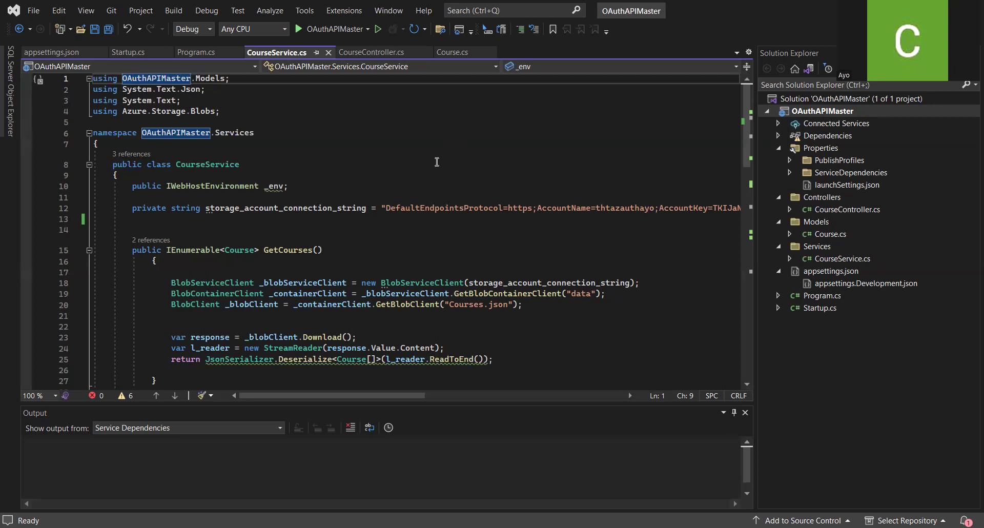
- Examine the CourseService class declaration and its storage account connection string field
click(468, 151)
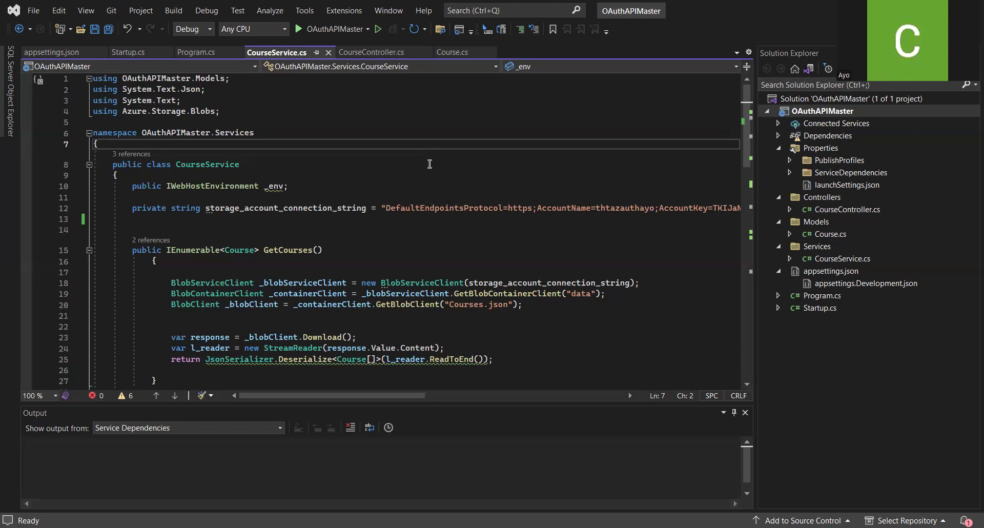
click(429, 164)
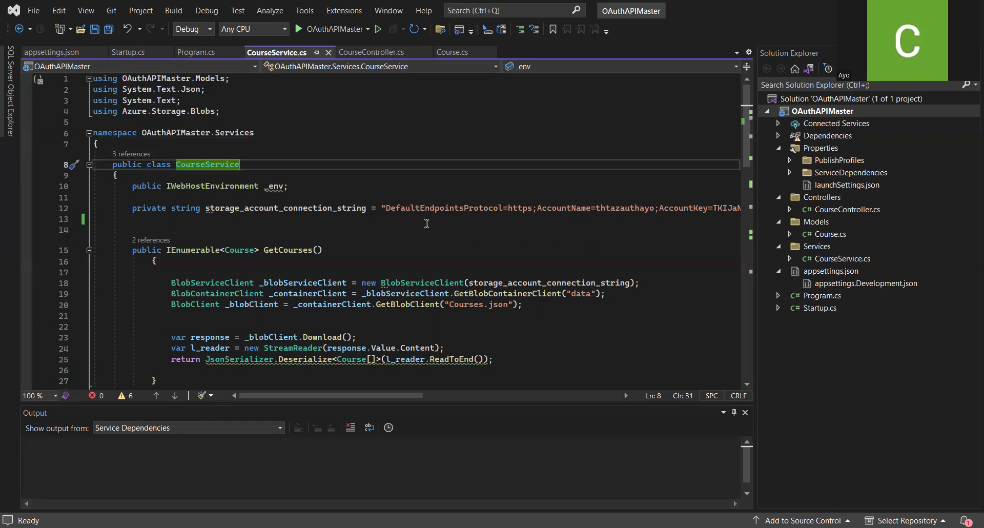
click(386, 208)
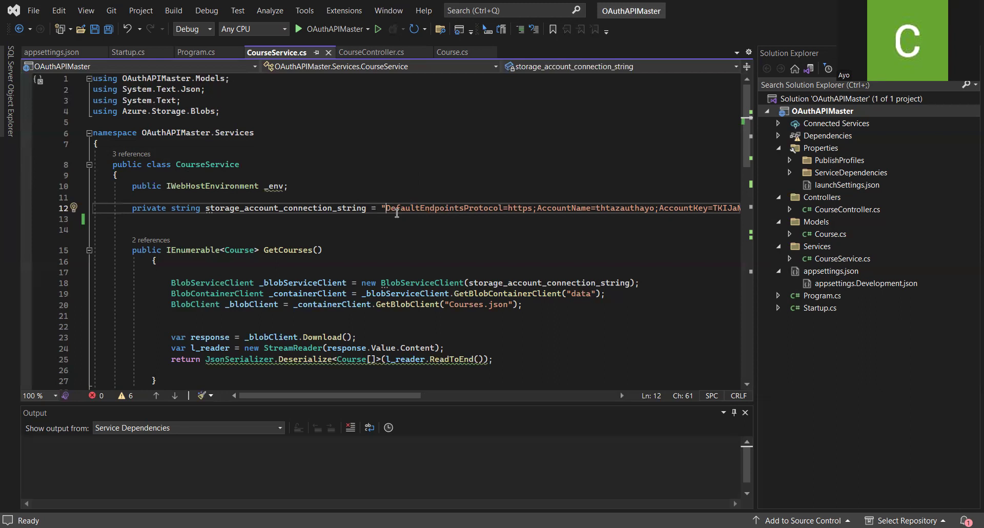
key(Right)
key(Right)
key(Right)
key(Right)
key(Right)
key(Right)
key(Right)
key(Right)
key(Right)
key(Right)
key(Right)
key(Right)
key(Right)
key(Down)
key(Down)
key(Down)
key(Down)
key(Down)
key(Down)
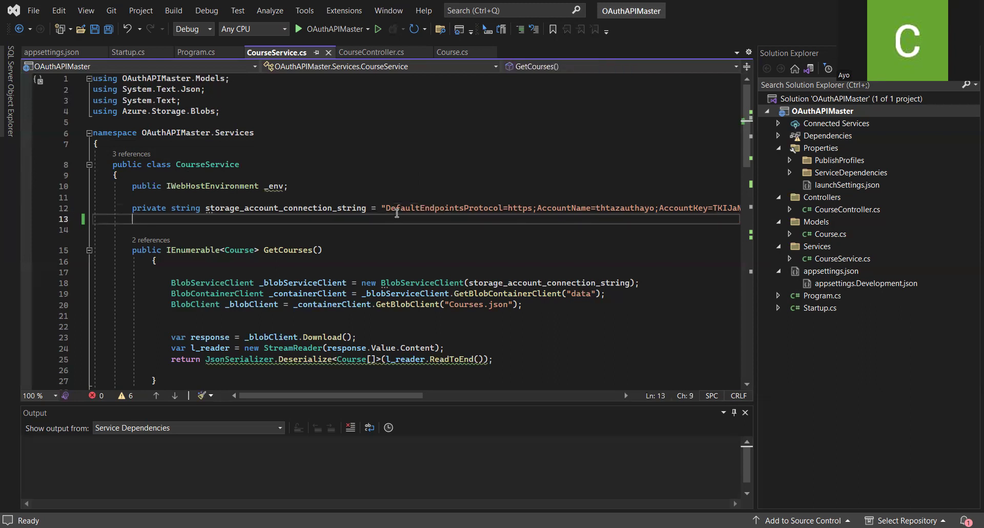
- Examine the blob client setup in GetCourses and highlight the Courses.json blob name
key(Down)
key(ctrl+Left)
key(ctrl+Left)
key(ctrl+Right)
key(ctrl+Right)
key(Down)
key(Left)
key(Left)
key(Left)
key(shift+Left)
key(shift+Left)
key(shift+Left)
key(shift+Left)
key(shift+Left)
key(shift+Left)
key(shift+Left)
key(shift+Left)
key(shift+Left)
key(shift+Left)
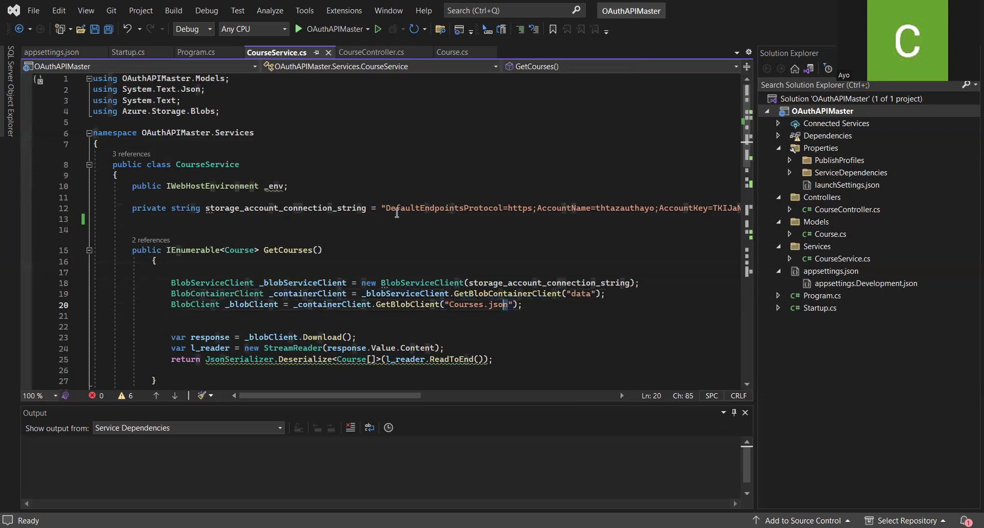
key(shift+Left)
key(shift+Left)
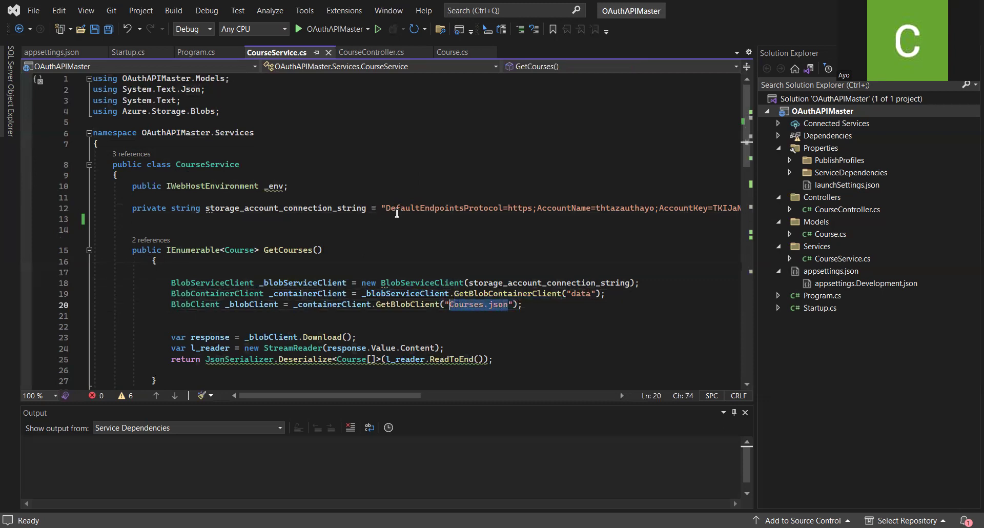
- Review the download and JSON deserialization code in GetCourses and the GetCourse lookup by course ID
key(Down)
key(Down)
key(Down)
key(Down)
key(Down)
key(Down)
key(Down)
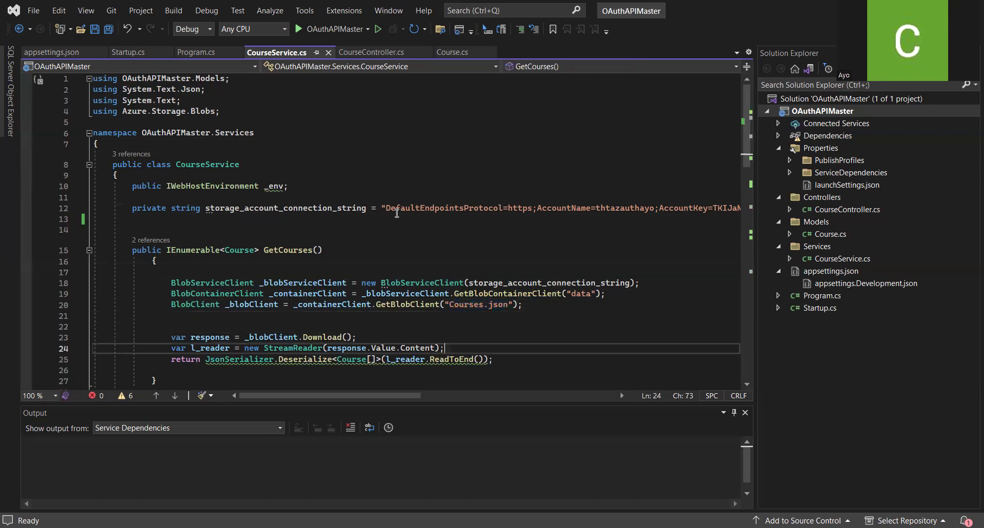
key(Down)
key(Down)
key(Down)
key(Down)
key(Down)
key(Down)
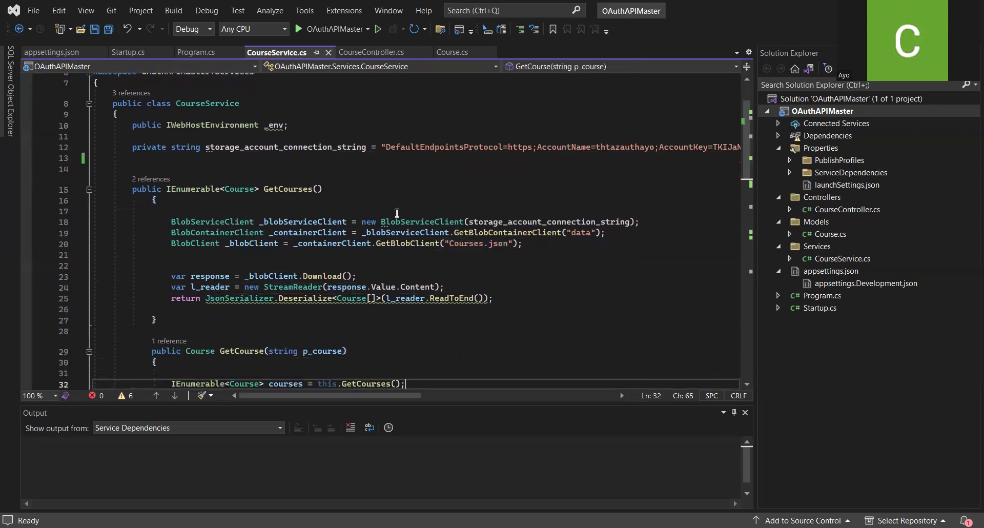
key(Down)
key(Down)
key(Down)
key(Down)
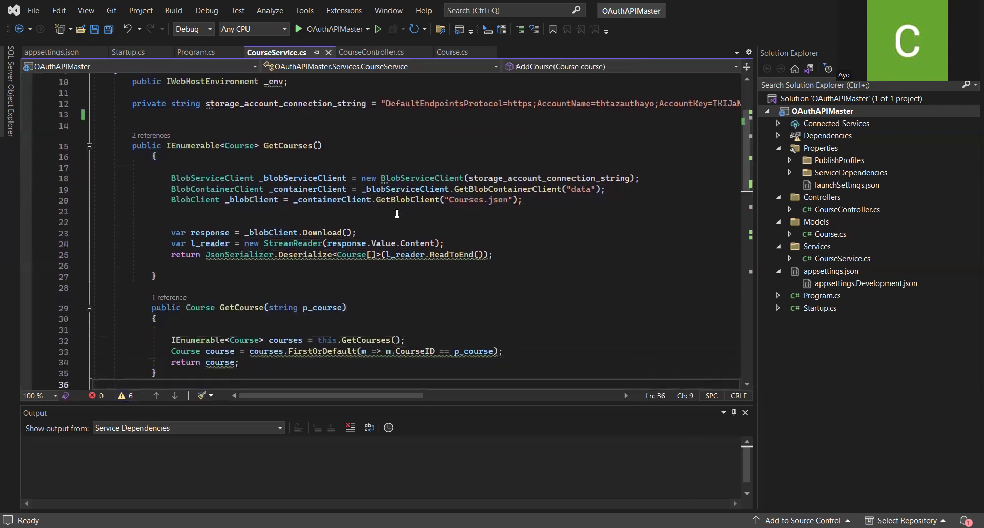
- Review the AddCourse method through its blob upload code, and return to the beginning of CourseService.cs
key(Down)
key(Down)
key(Down)
key(Down)
key(Down)
key(Down)
key(Down)
key(Down)
key(Down)
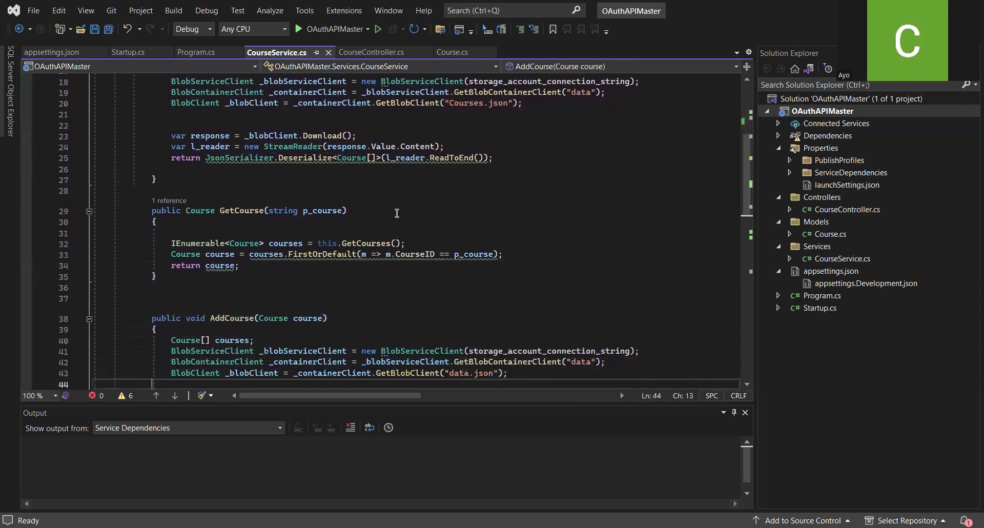
key(Down)
key(Down)
key(Down)
key(Down)
key(Down)
key(Down)
key(Down)
key(Down)
key(Down)
key(Down)
key(Down)
key(Down)
key(Down)
key(Down)
key(Down)
key(Down)
key(Down)
key(Down)
key(Down)
key(Down)
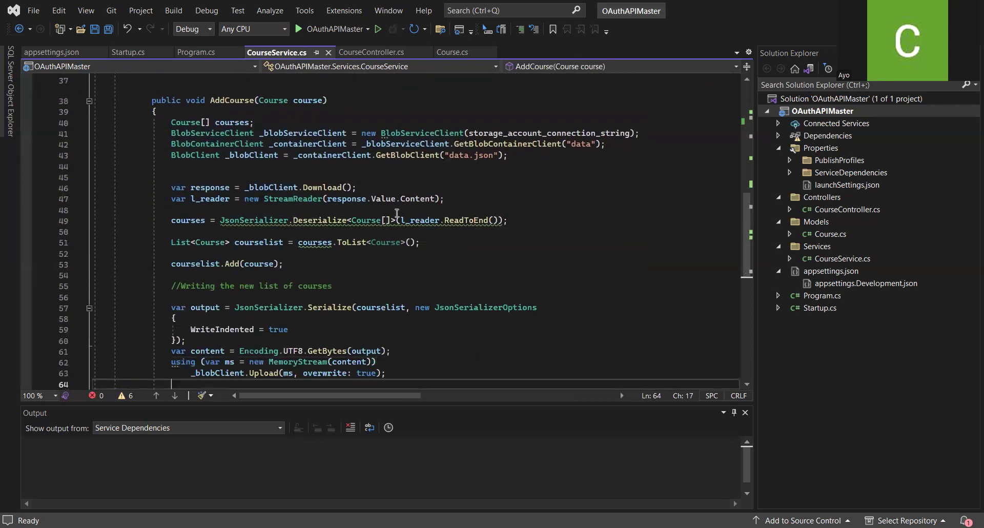
key(Down)
key(Down)
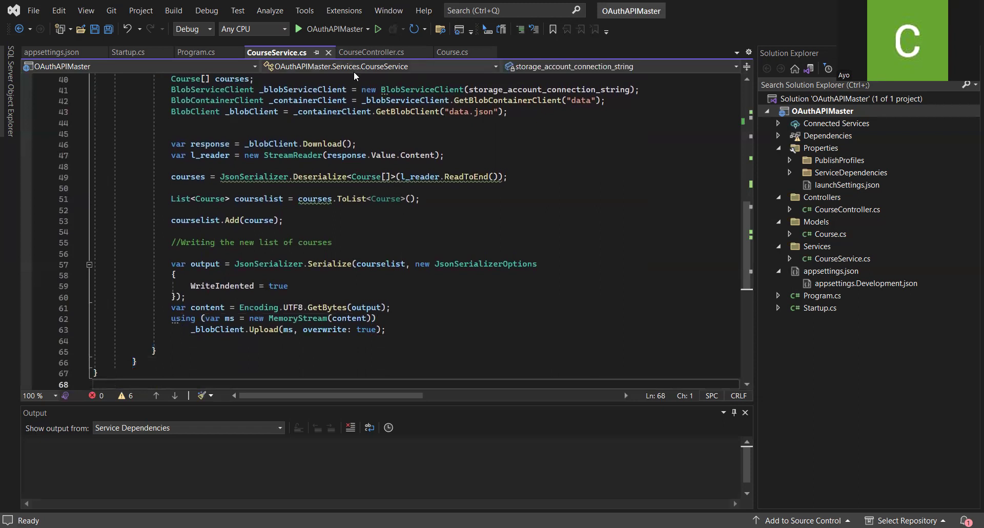
drag(747, 251, 737, 121)
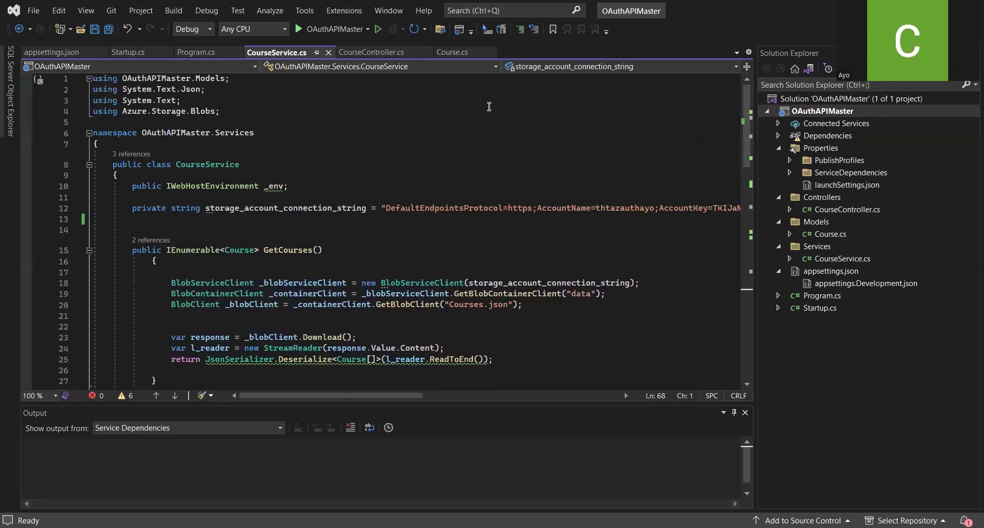
- Open CourseController.cs and highlight the [Authorize] attribute above the CourseController class
click(359, 53)
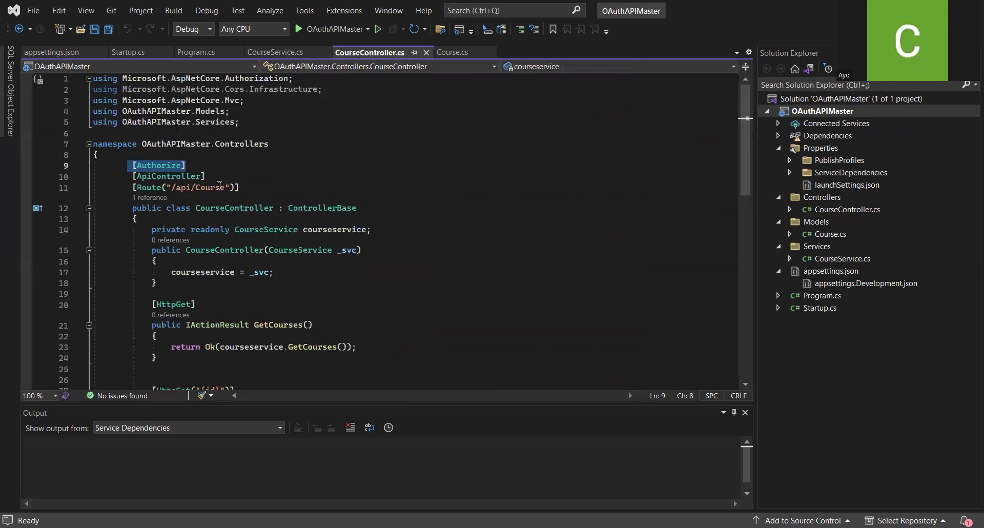
click(191, 164)
key(shift+Left)
key(shift+Left)
key(shift+Left)
key(shift+Left)
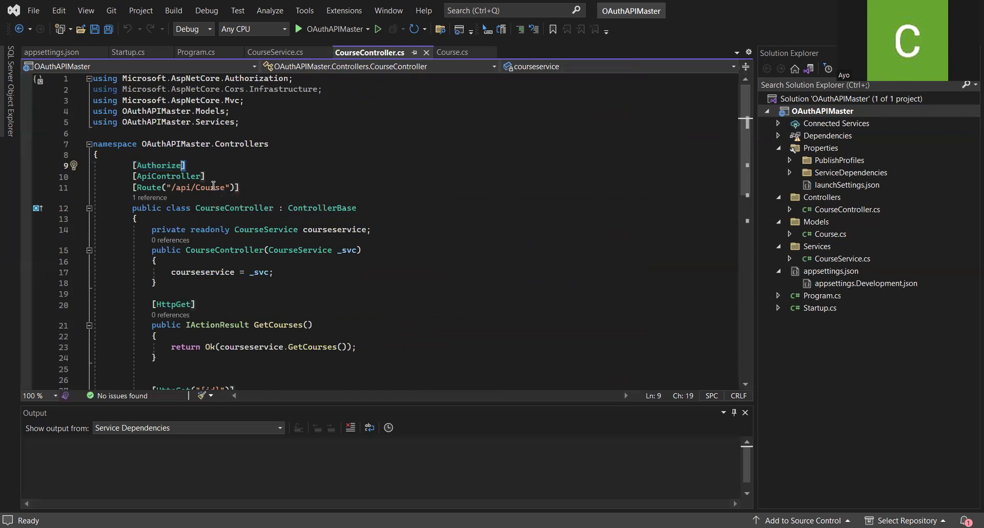
key(shift+Left)
key(shift+Left)
key(shift+Left)
key(shift+Left)
key(shift+Left)
key(shift+Left)
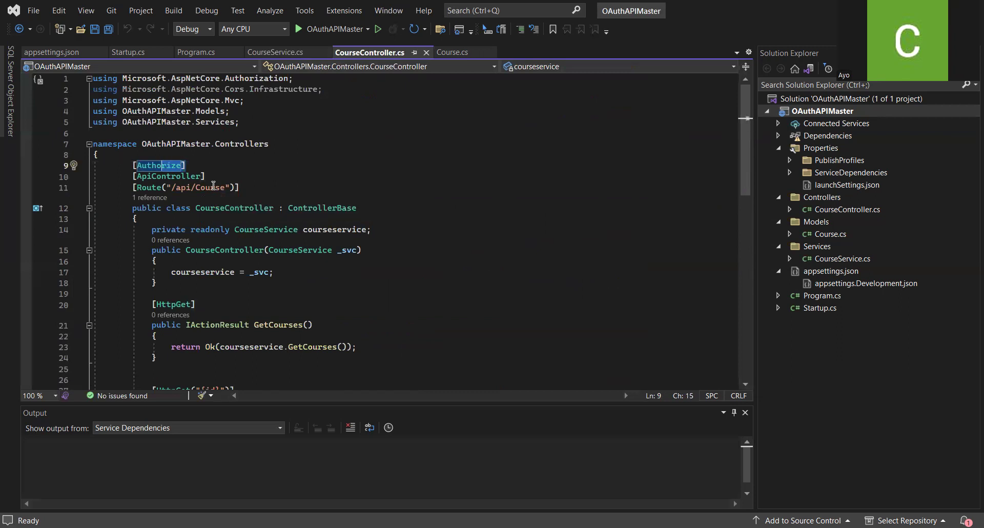
key(shift+Left)
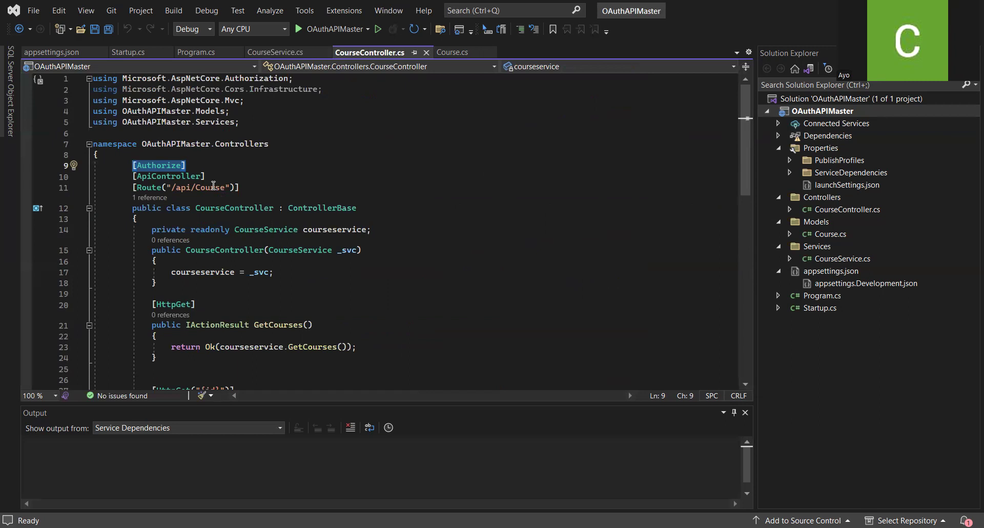
key(Escape)
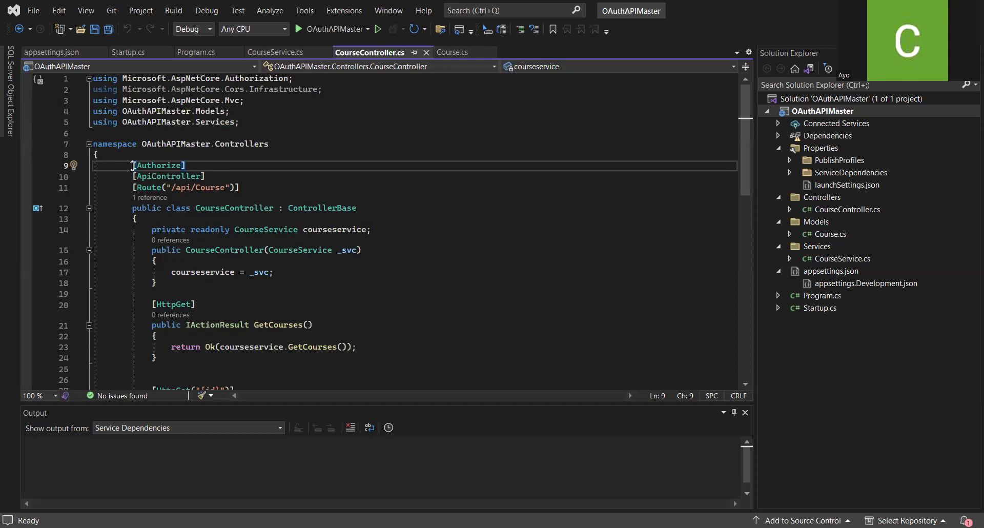
- Comment out the [Authorize] attribute on the CourseController class, and restore it
text(//)
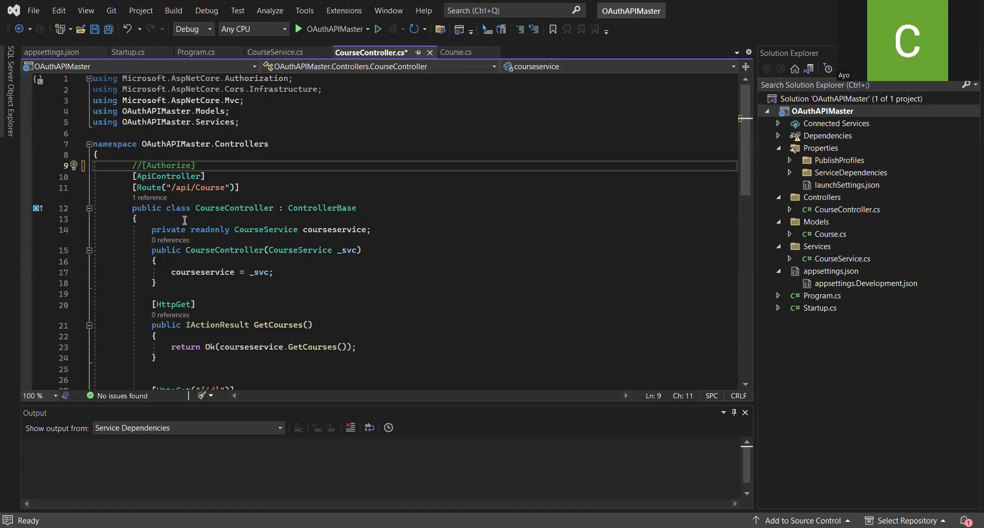
key(BackSpace)
key(BackSpace)
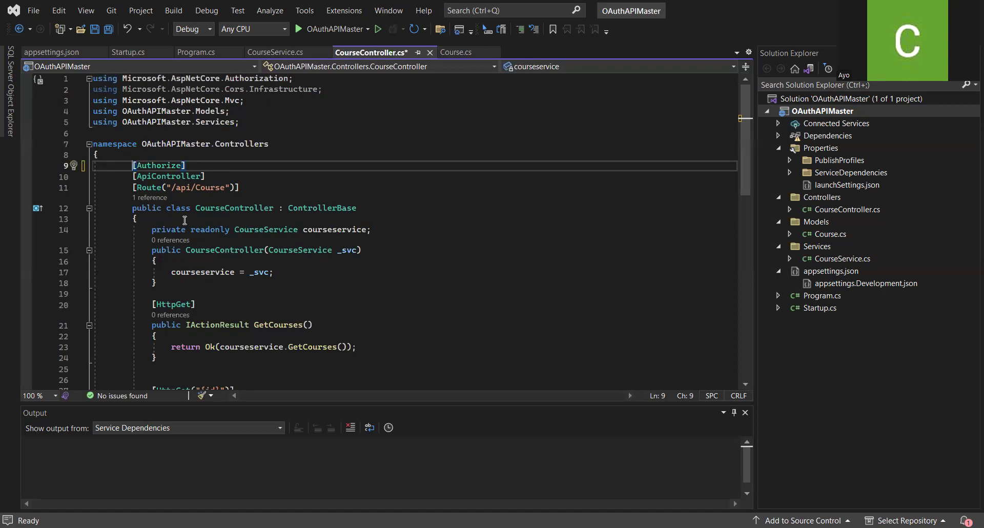
- Review the CourseController constructor and the GetCourses, GetCourse and AddCourse endpoints
key(Down)
key(Down)
key(Down)
key(Down)
key(Down)
key(Down)
key(Down)
key(Down)
key(Down)
key(Down)
key(Down)
key(Down)
key(Down)
key(Down)
key(Down)
key(Down)
key(Down)
key(Down)
key(Down)
key(Down)
key(Down)
key(Down)
key(Down)
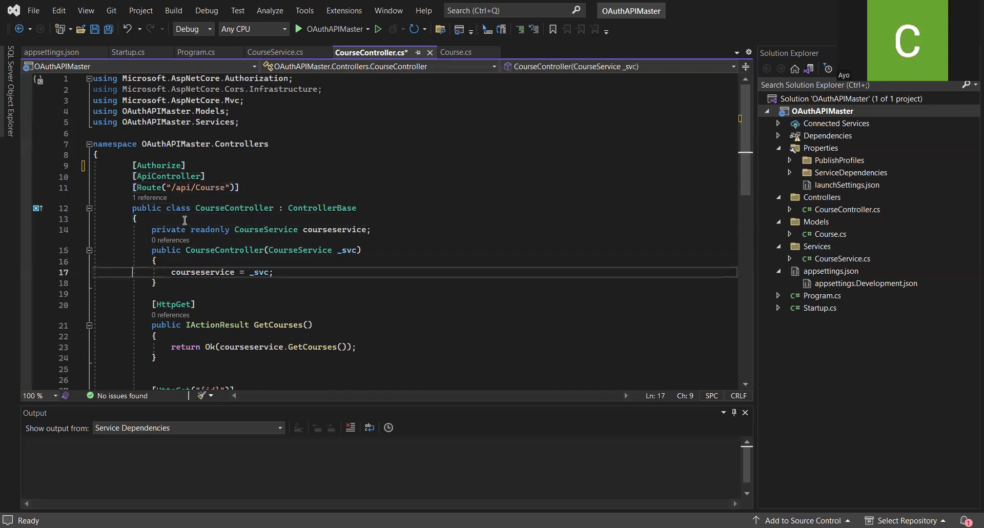
key(Down)
key(Down)
key(Down)
key(Down)
key(Down)
key(Down)
key(Down)
key(Down)
key(Down)
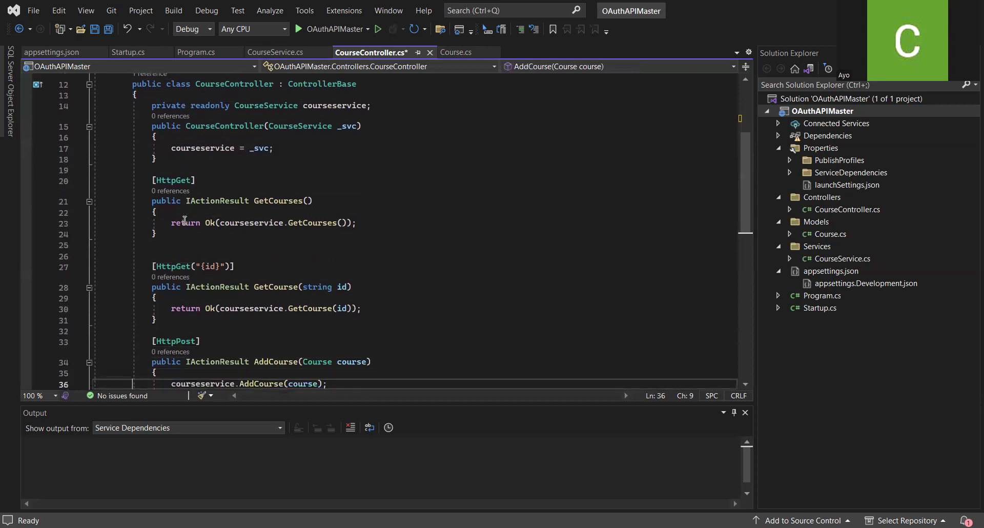
- Return through the endpoint methods to the beginning of CourseController.cs
key(Up)
key(Up)
key(Up)
key(Up)
key(Up)
key(Up)
key(Up)
key(Up)
key(Up)
key(Up)
key(Up)
key(Up)
key(Up)
key(Up)
key(Up)
key(Up)
key(Up)
key(Up)
key(Up)
key(Up)
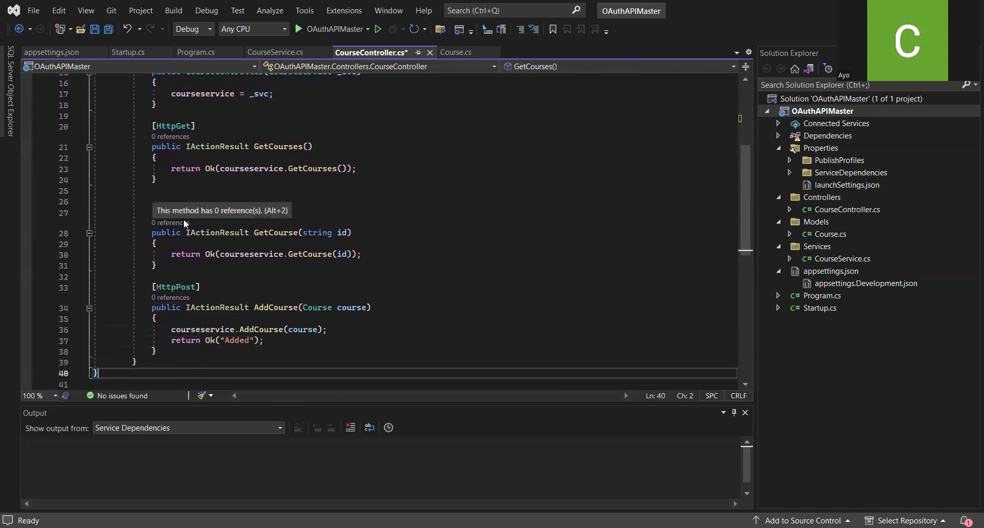
key(Up)
key(Up)
key(Up)
key(Up)
key(Up)
key(Up)
key(Up)
key(Up)
key(Up)
key(Up)
key(Up)
key(Up)
key(Up)
key(Up)
key(Up)
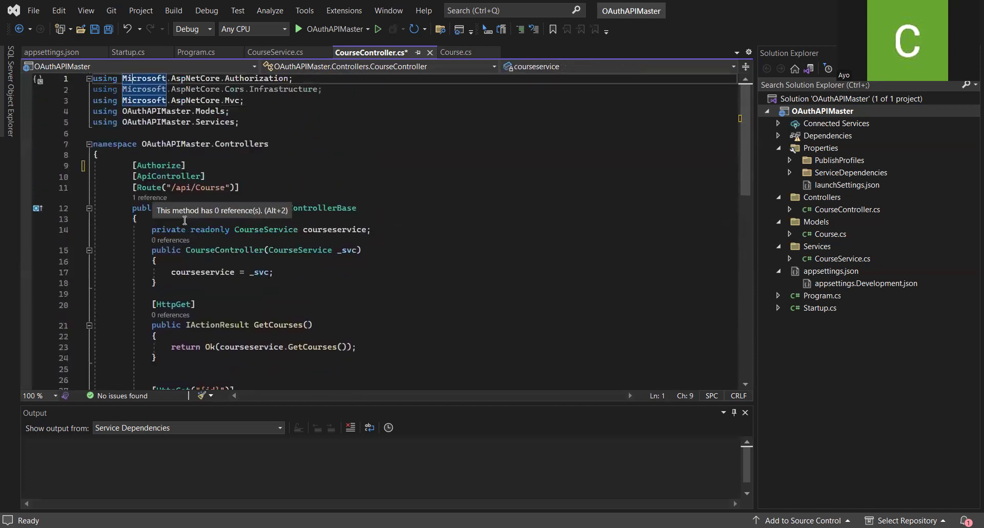
- Look over the Course model and CourseService.cs, and review the Configure method in Startup.cs
click(455, 53)
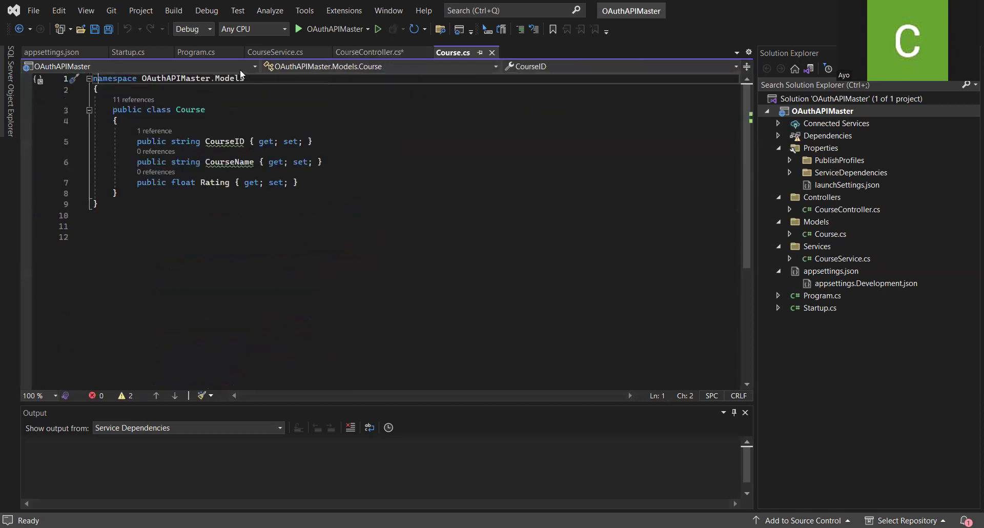
click(260, 56)
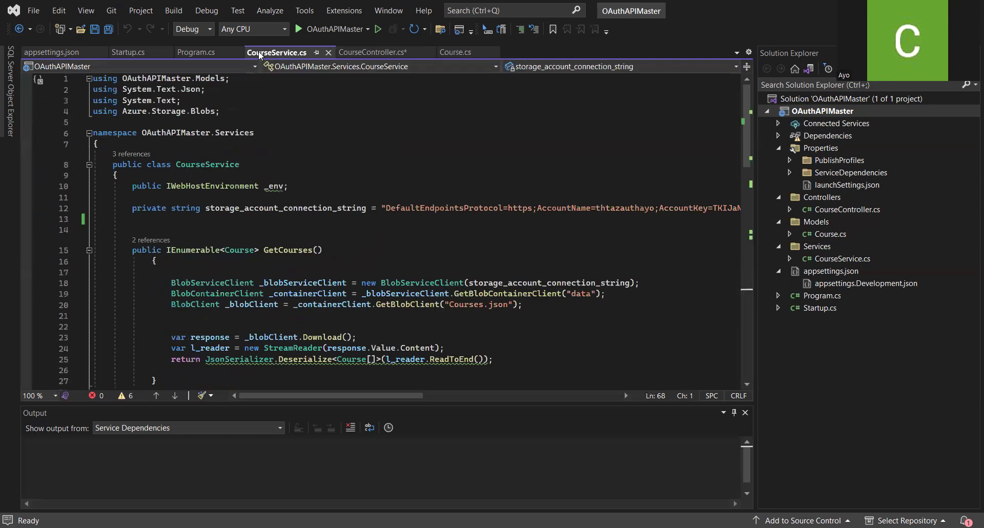
click(208, 57)
click(129, 53)
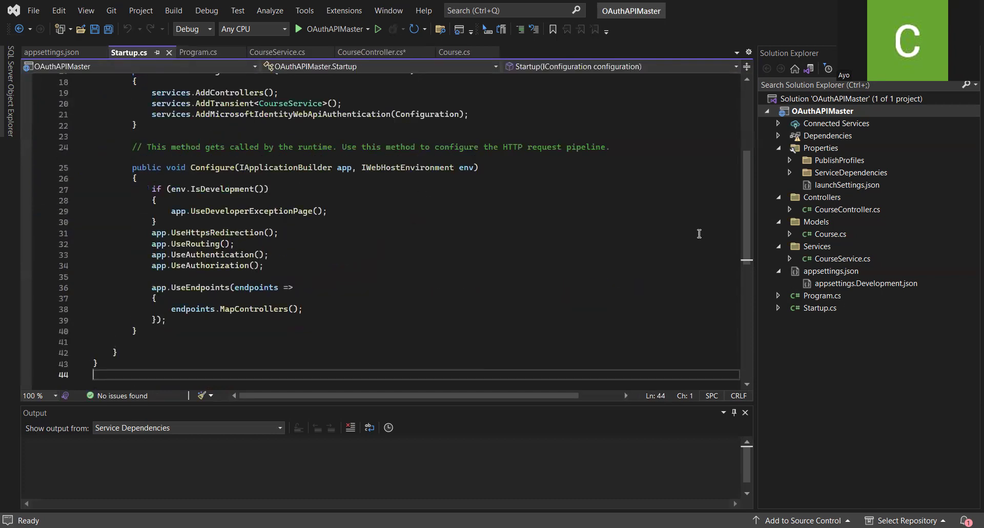
mouse_move(745, 212)
mouse_down()
mouse_move(750, 146)
mouse_move(740, 241)
mouse_move(742, 223)
mouse_up()
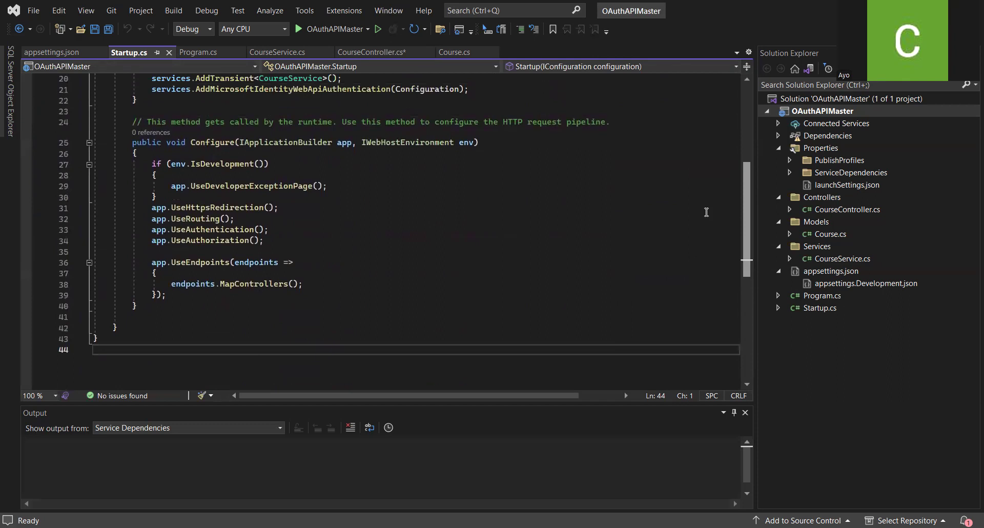
- Revisit appsettings.json, the service registrations in Startup.cs, CourseController.cs and CourseService.cs
click(60, 52)
click(131, 53)
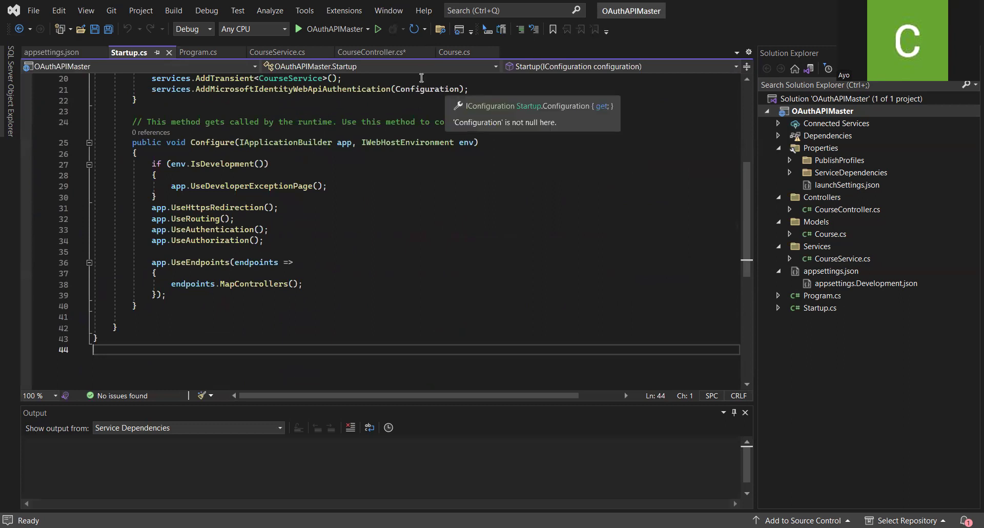
click(378, 54)
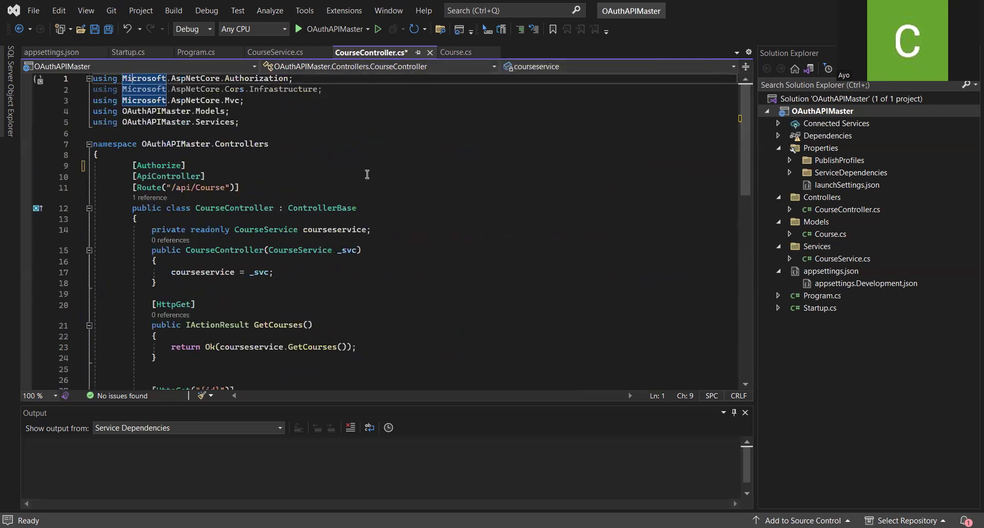
click(281, 53)
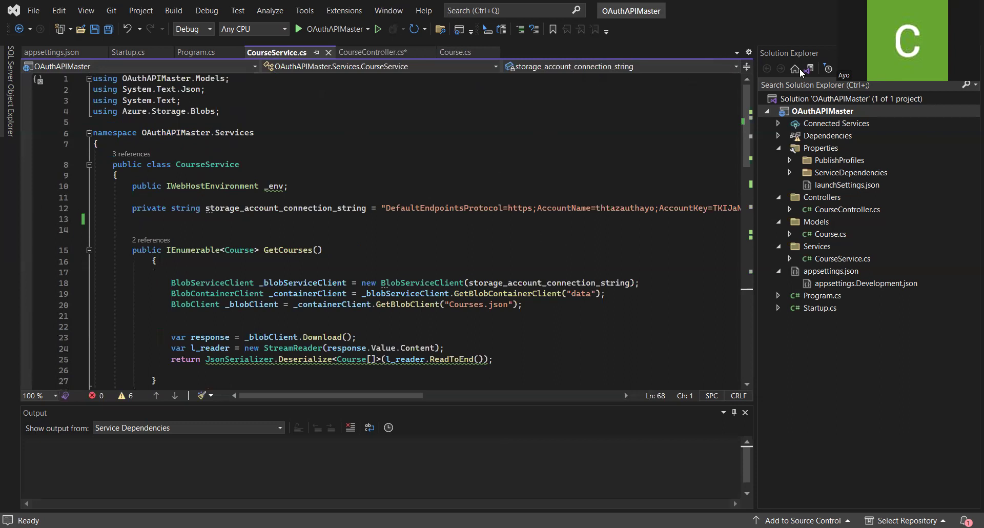
- Show the commands available for the OAuthAPIMaster project, including Publish, and dismiss them without choosing one
click(802, 111)
right_click(802, 113)
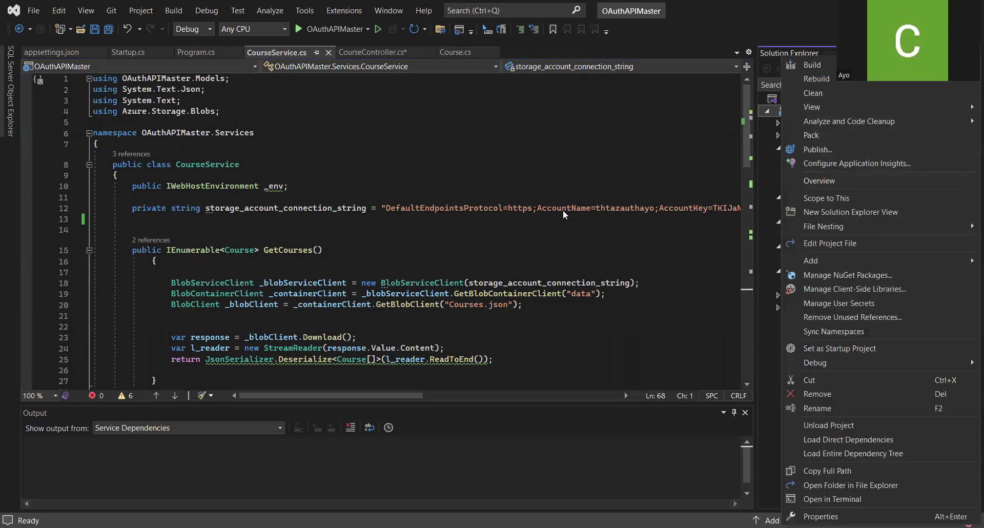
click(544, 187)
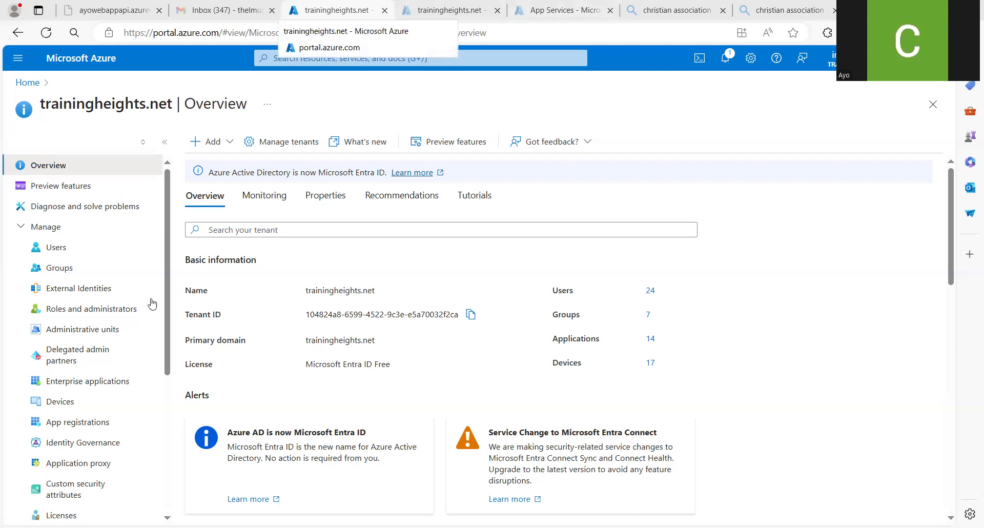
- Switch to the Azure portal and open the ayowebappapi_obj app registration of the trainingheights.net tenant
click(93, 422)
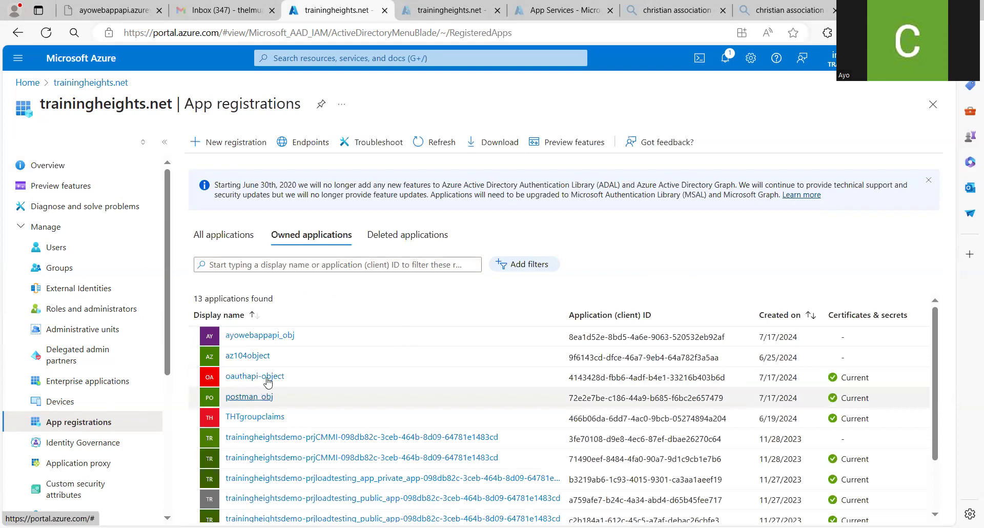
click(281, 339)
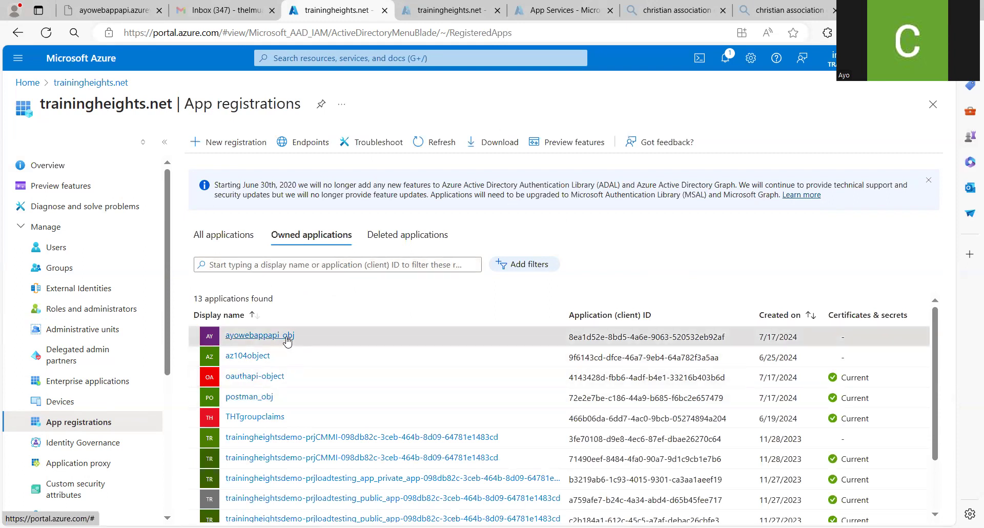
click(258, 336)
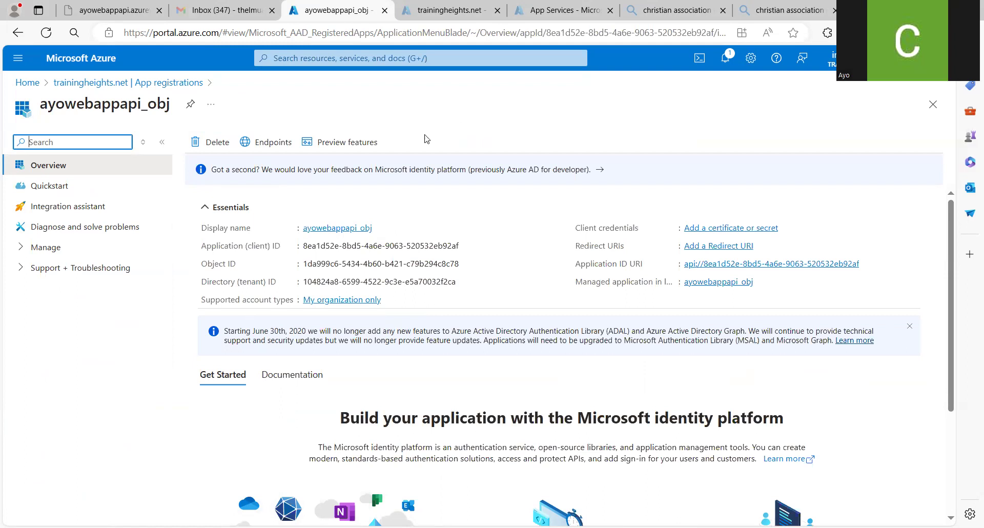
- Check the client secrets of ayowebappapi_obj, and return to its overview
click(20, 249)
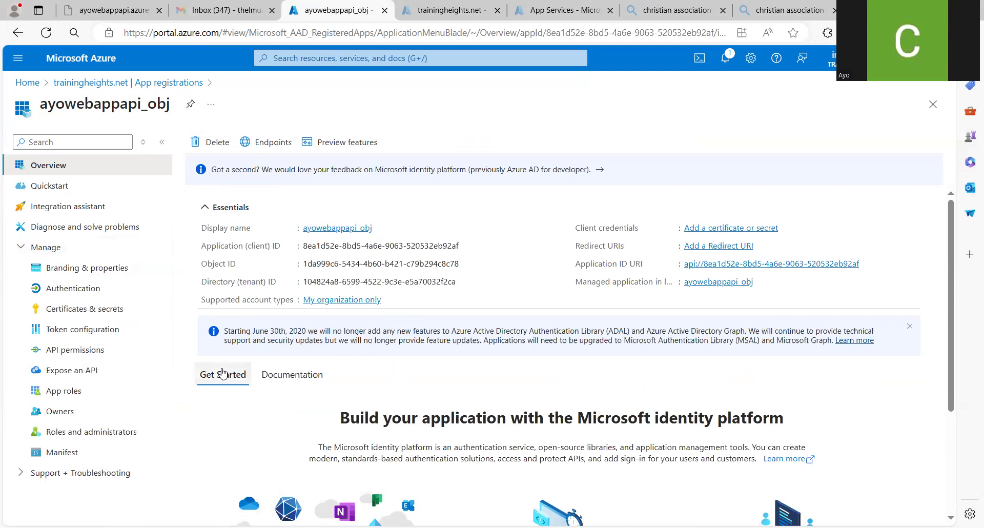
click(89, 314)
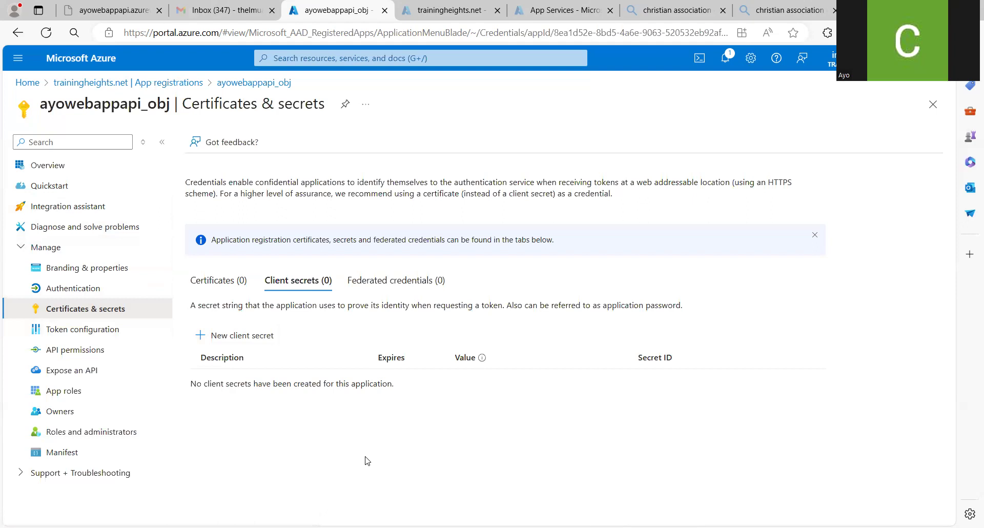
click(89, 165)
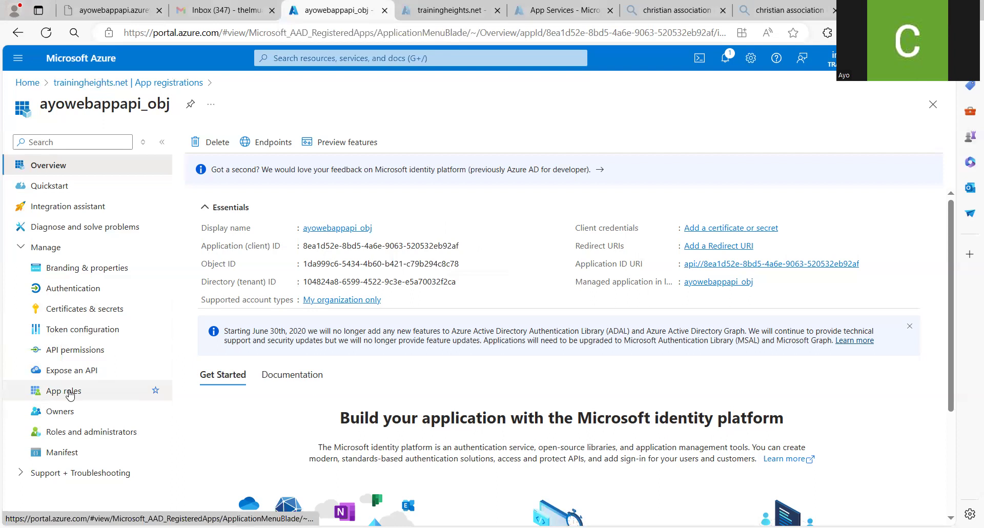
- Inspect the ReadCourses app role of ayowebappapi_obj and its value, and close it without changes
click(70, 392)
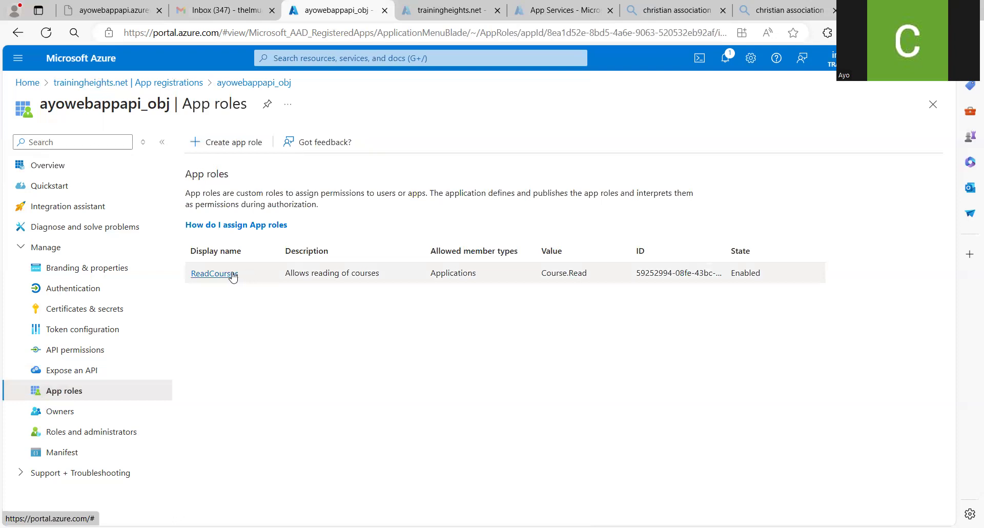
click(215, 274)
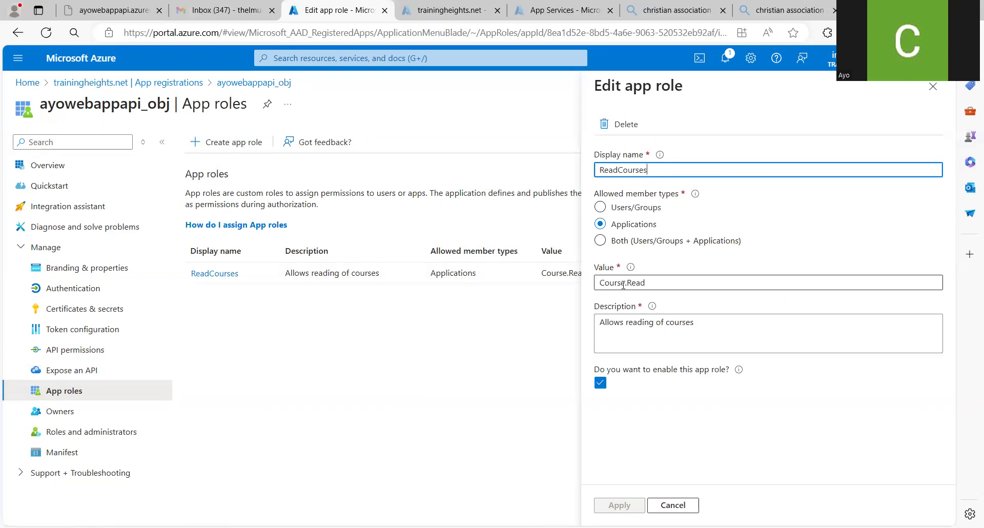
click(647, 283)
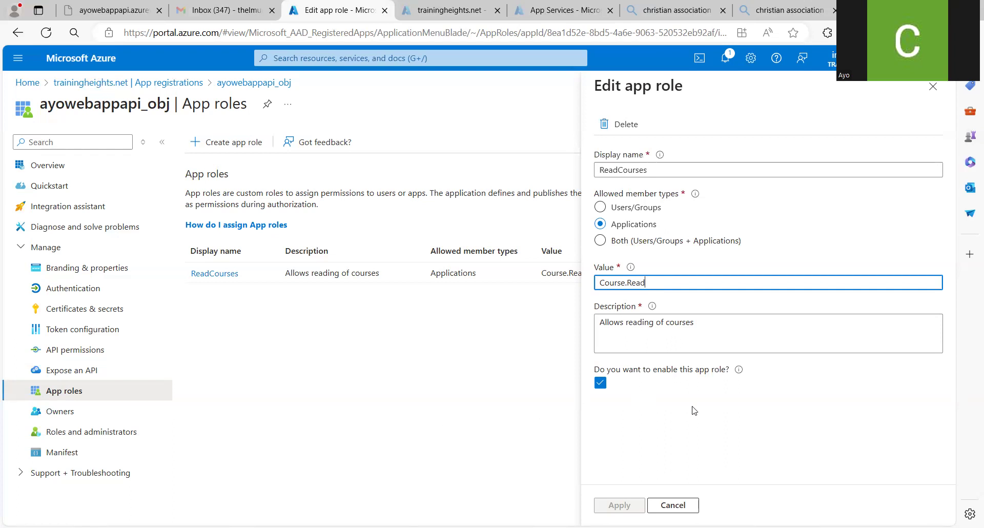
click(933, 88)
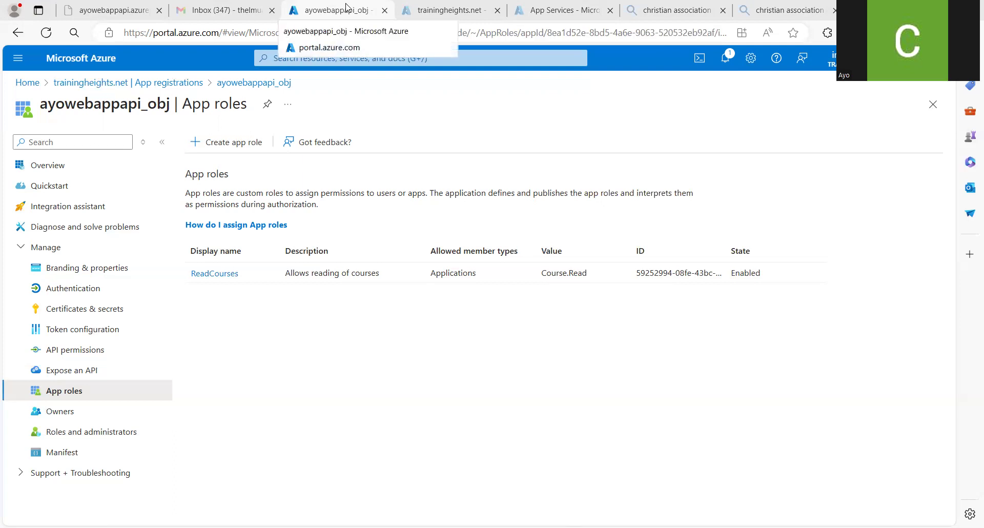
- Open the postman_obj app registration in the other portal browser tab and view its API permissions
click(437, 10)
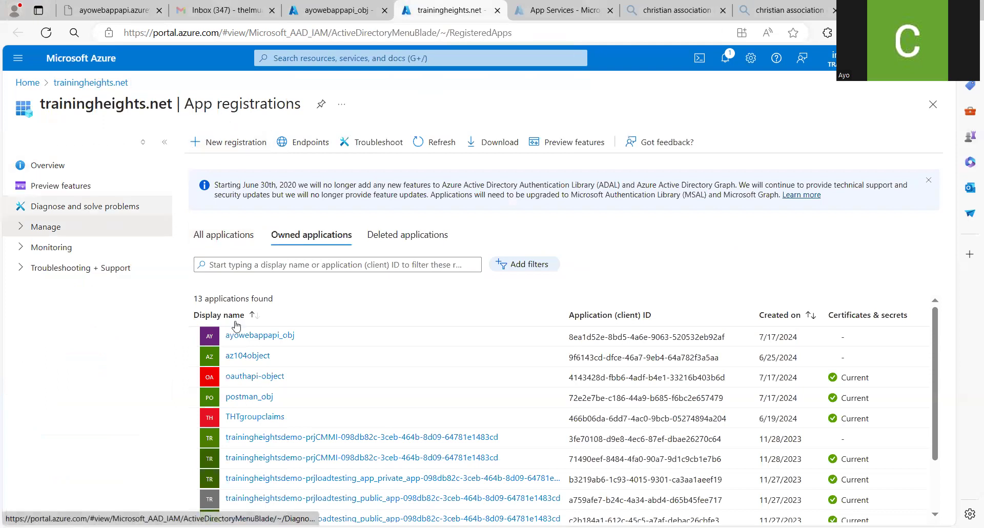
click(258, 398)
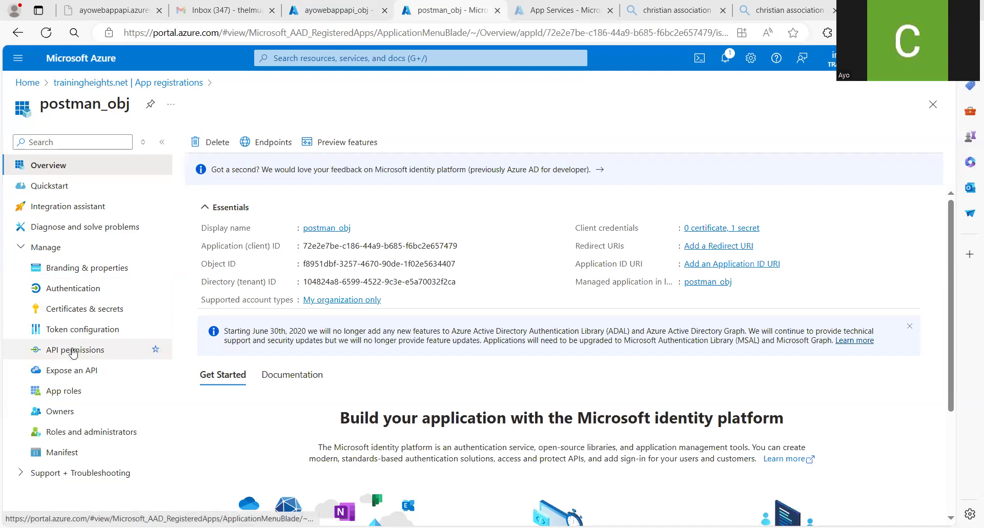
click(73, 351)
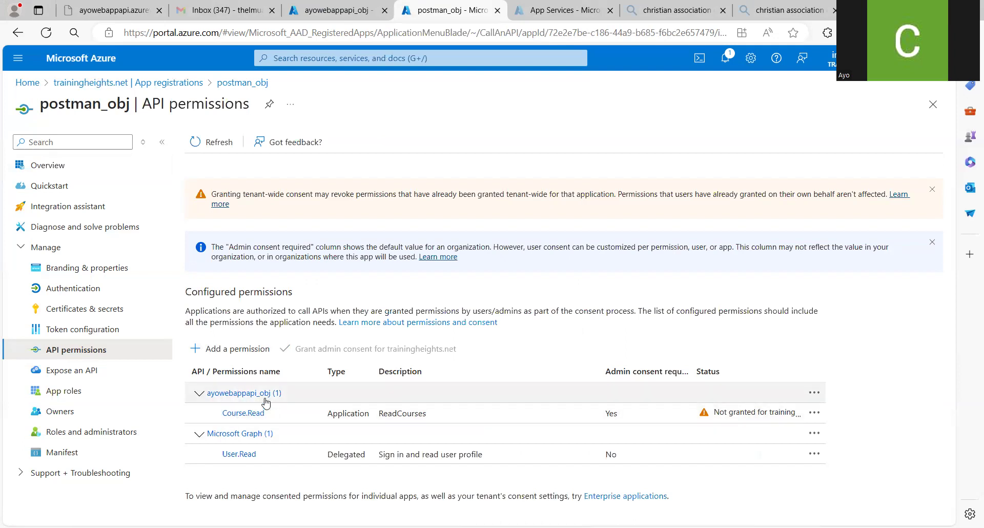
- Show where own APIs are picked when adding a permission to postman_obj, and close the request without adding one
click(249, 354)
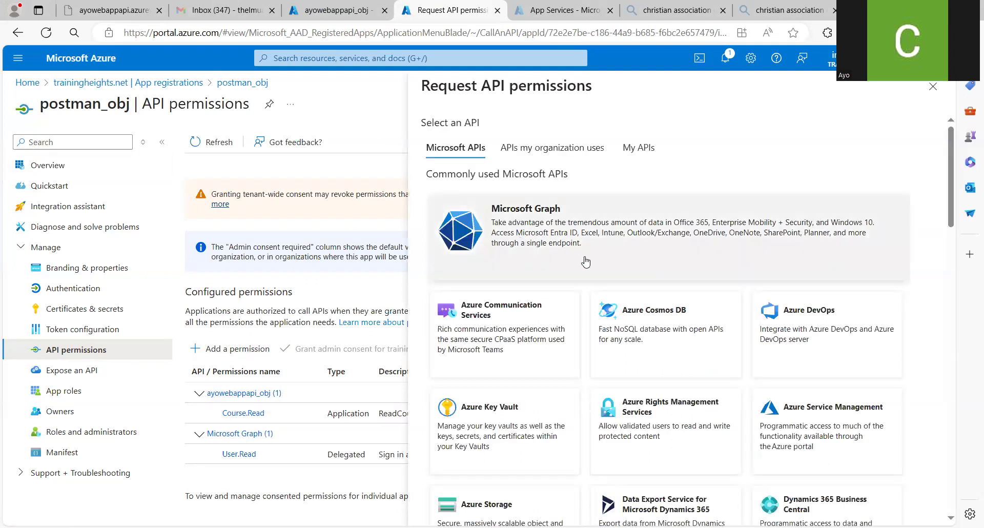
click(644, 151)
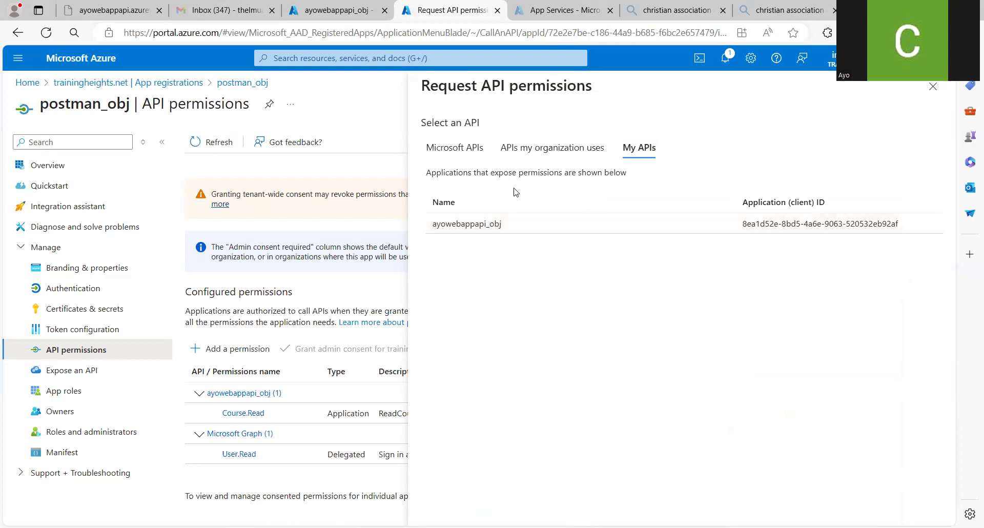
click(933, 88)
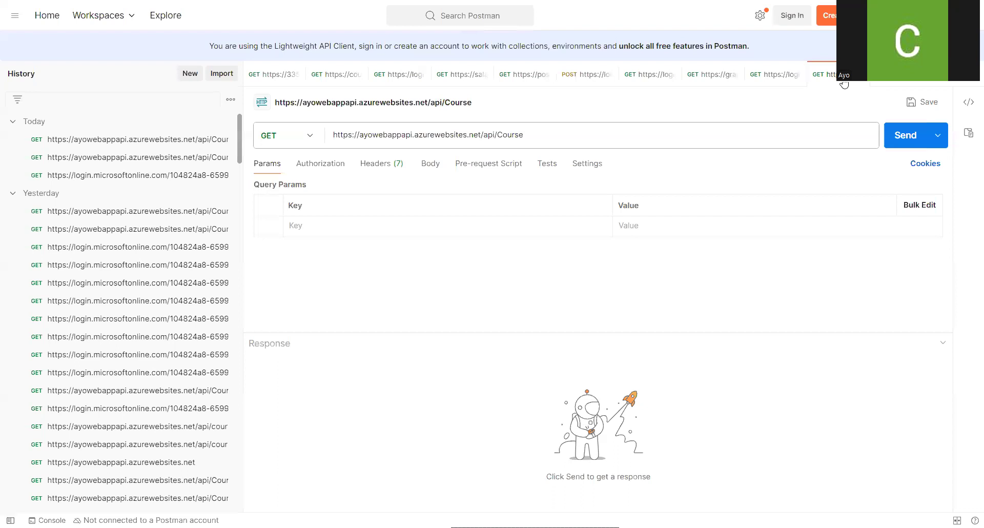
- Switch to Postman, open the OAuth2 token request, and highlight login.microsoftonline.com in its URL
click(770, 78)
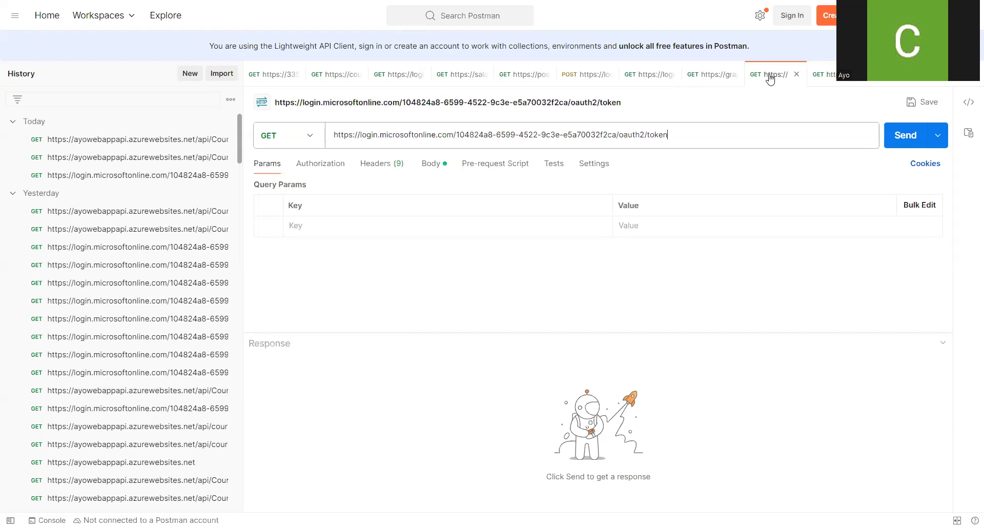
click(687, 136)
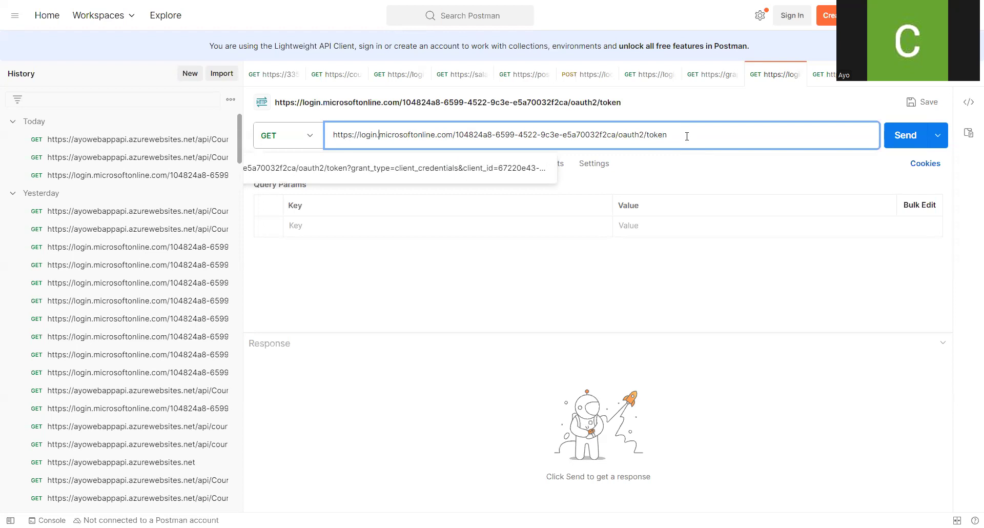
key(shift+Right)
key(shift+Right)
key(shift+Right)
key(shift+Right)
key(shift+Right)
key(shift+Right)
key(shift+Right)
key(shift+Right)
key(shift+Right)
key(shift+Right)
key(shift+Right)
key(shift+Right)
key(shift+Right)
key(shift+Right)
key(shift+Right)
key(shift+Right)
key(shift+Right)
key(shift+Right)
key(shift+Right)
key(shift+Right)
key(shift+Right)
key(shift+Right)
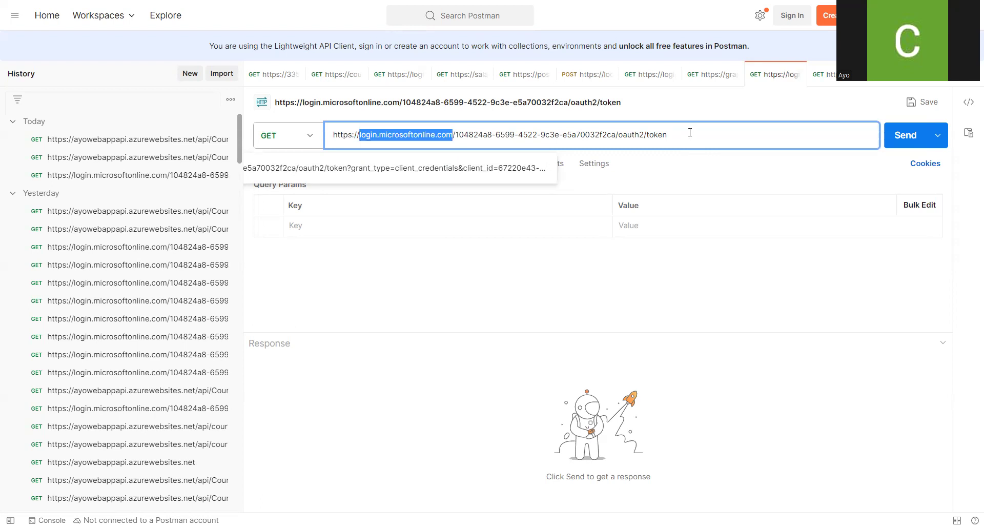
key(Right)
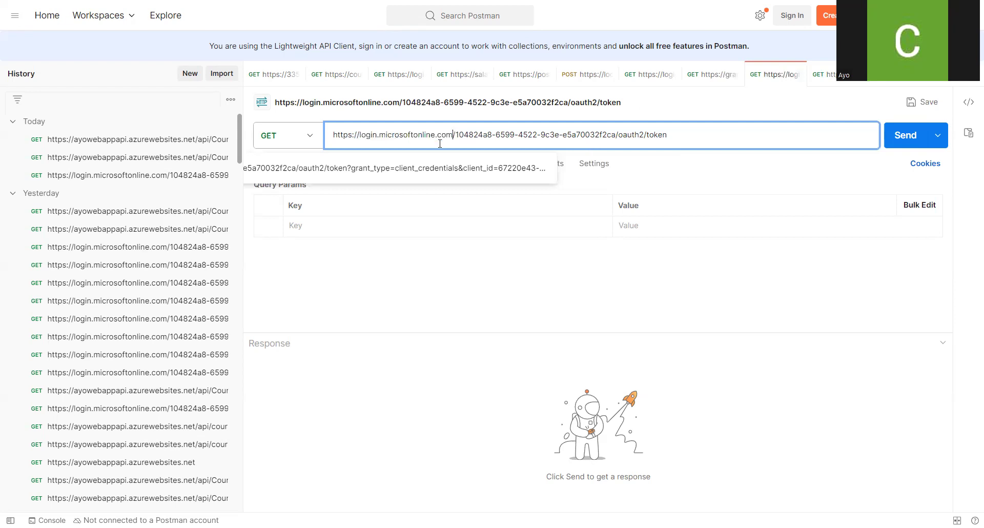
- Highlight the tenant ID in the token request URL
key(shift+Right)
key(shift+Right)
key(shift+Right)
key(shift+Right)
key(shift+Right)
key(shift+Right)
key(shift+Right)
key(shift+Right)
key(shift+Right)
key(shift+Right)
key(shift+Right)
key(shift+Right)
key(shift+Right)
key(shift+Right)
key(shift+Right)
key(shift+Right)
key(shift+Right)
key(shift+Right)
key(shift+Right)
key(shift+Right)
key(shift+Right)
key(shift+Right)
key(shift+Right)
key(shift+Right)
key(shift+Right)
key(shift+Right)
key(shift+Right)
key(shift+Right)
key(shift+Right)
key(shift+Right)
key(shift+Right)
key(shift+Right)
key(shift+Right)
key(shift+Right)
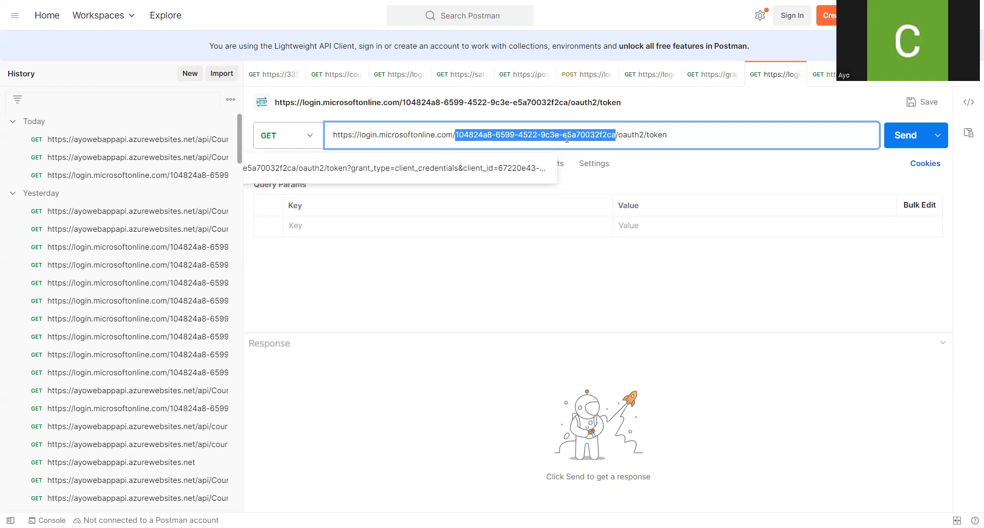
key(Right)
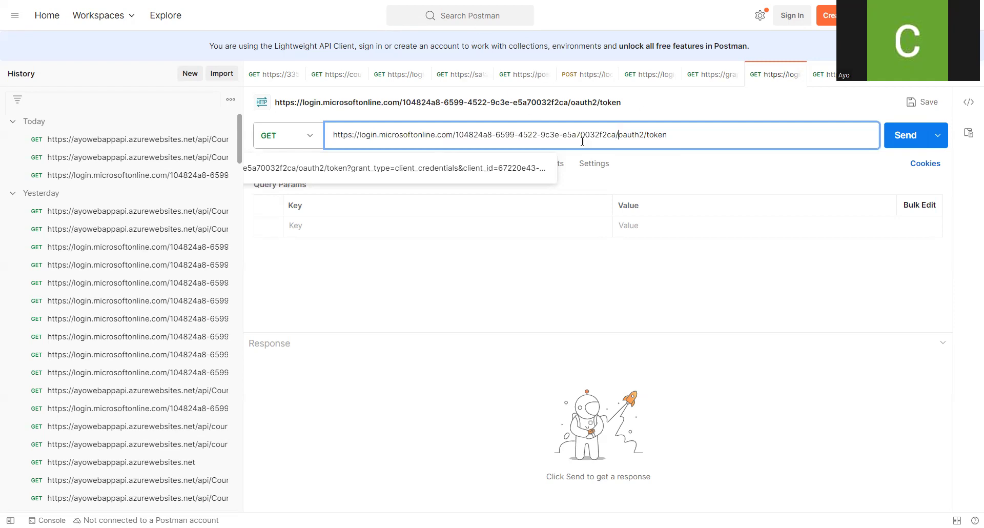
- Highlight the oauth2 segment in the token request URL
key(shift+Right)
key(shift+Right)
key(shift+Right)
key(shift+Right)
key(shift+Right)
key(shift+Right)
key(Right)
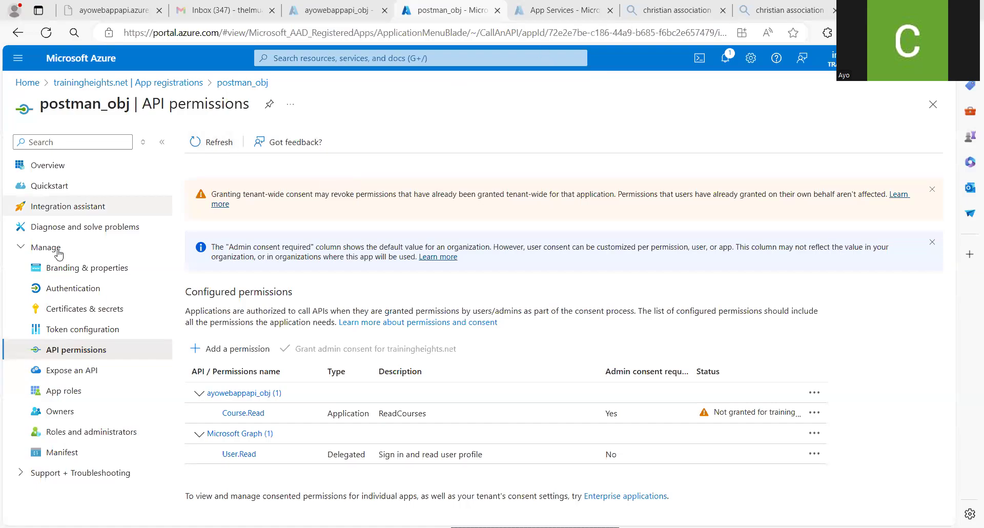
- Show the endpoints of the postman_obj app registration and highlight the OAuth 2.0 authorization endpoint (v1)
click(53, 170)
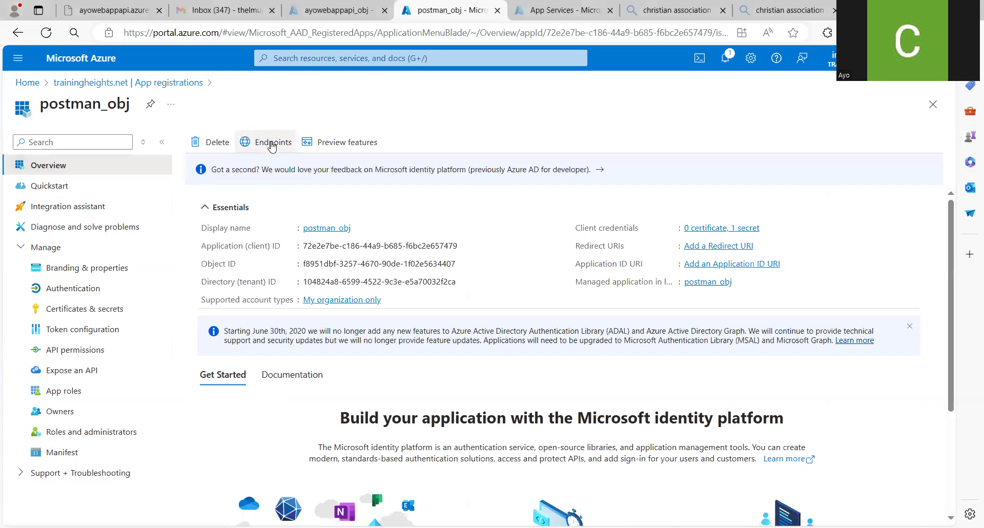
click(272, 145)
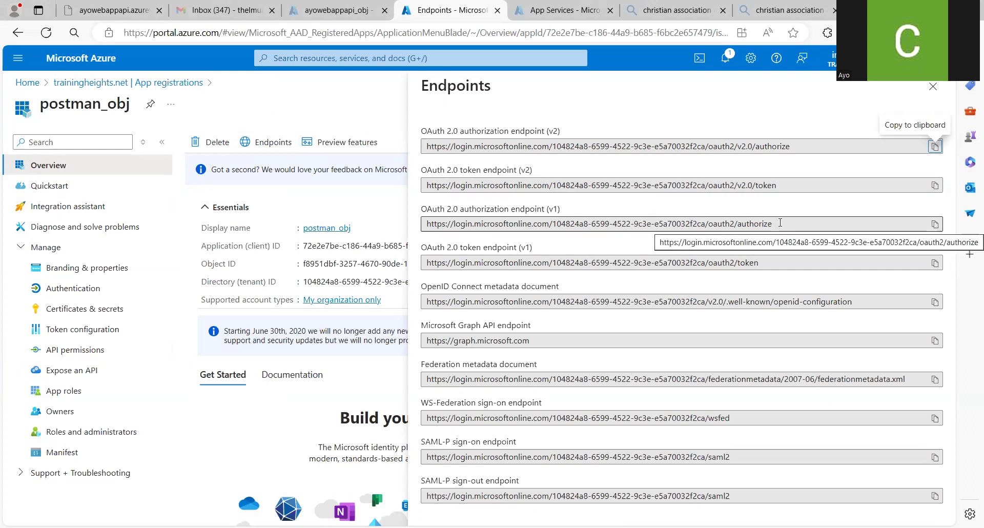
drag(780, 223, 409, 239)
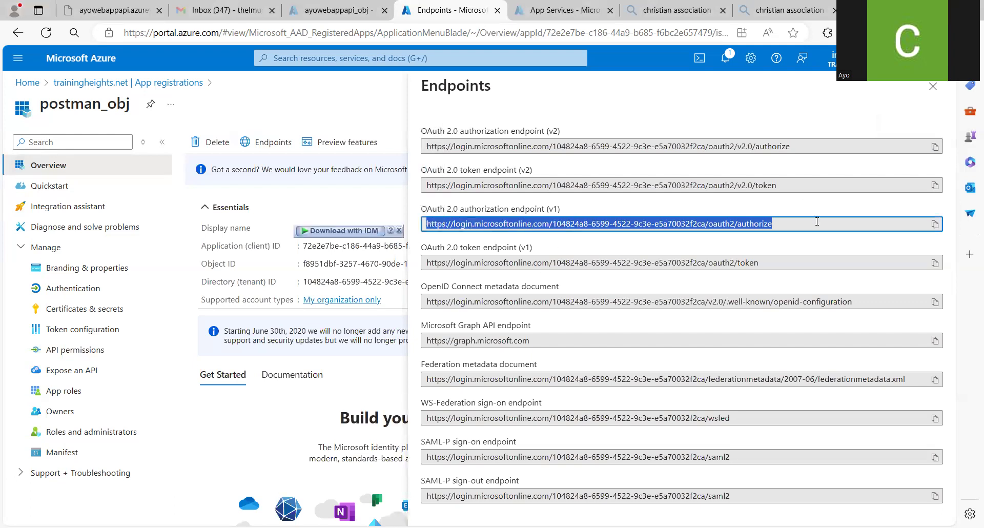
click(818, 222)
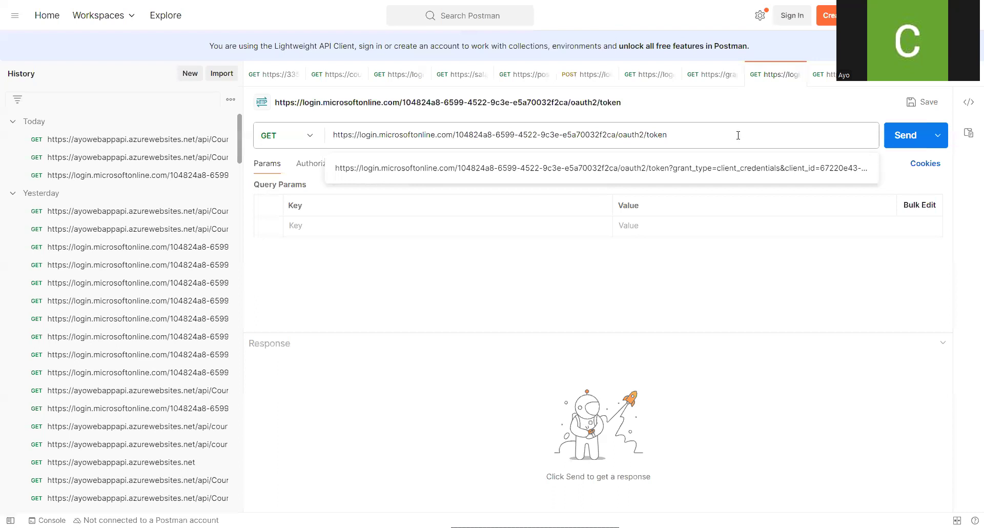
- Switch to Postman, point out the oauth2/token request URL, and look through the neighbouring open requests before returning to the token request
click(665, 306)
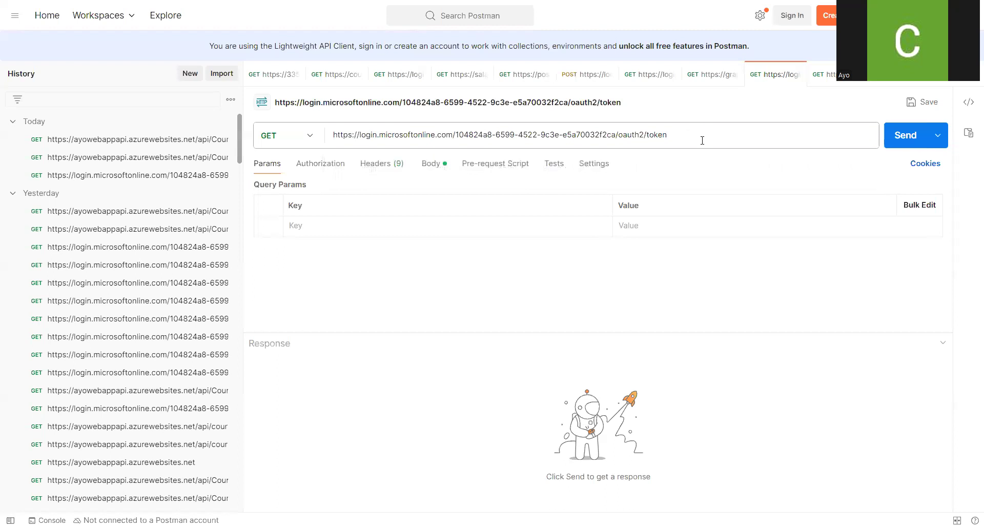
click(702, 140)
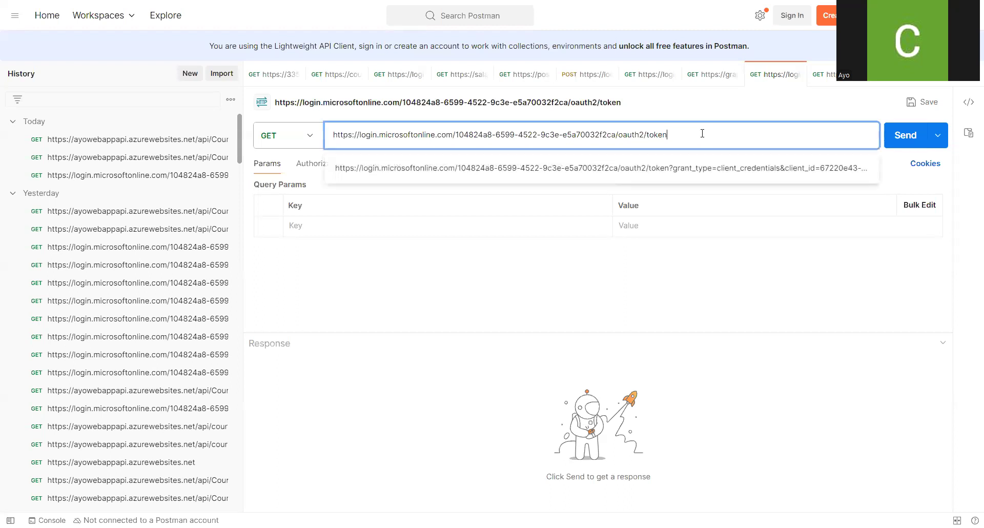
click(635, 262)
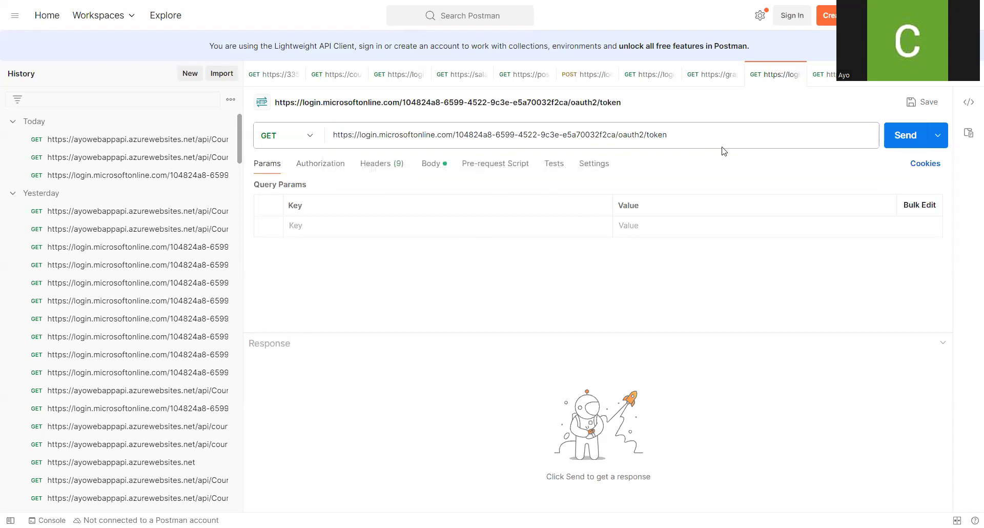
click(705, 78)
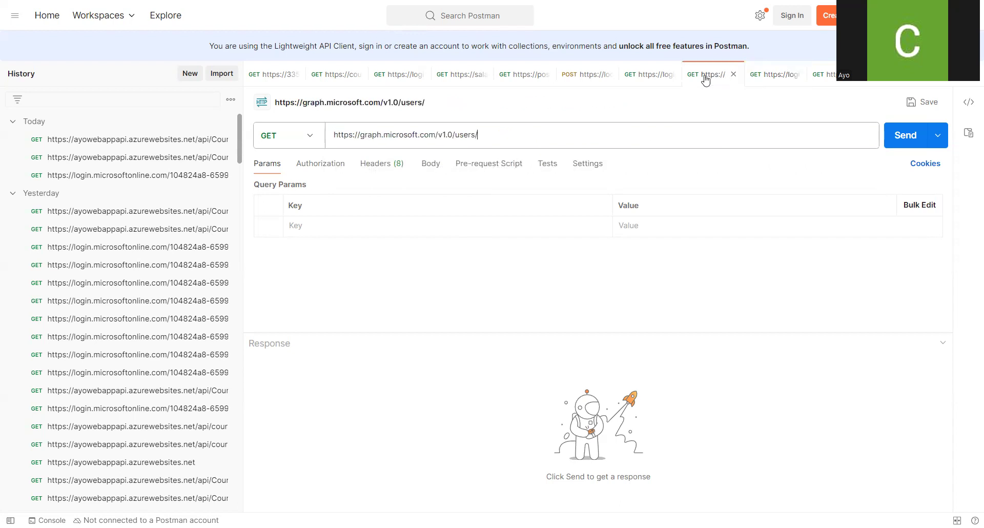
click(645, 77)
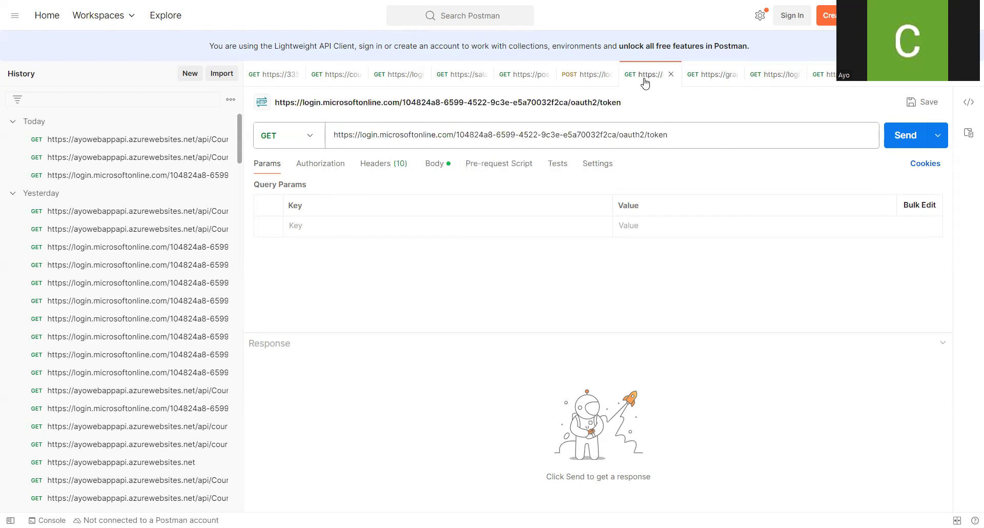
click(778, 78)
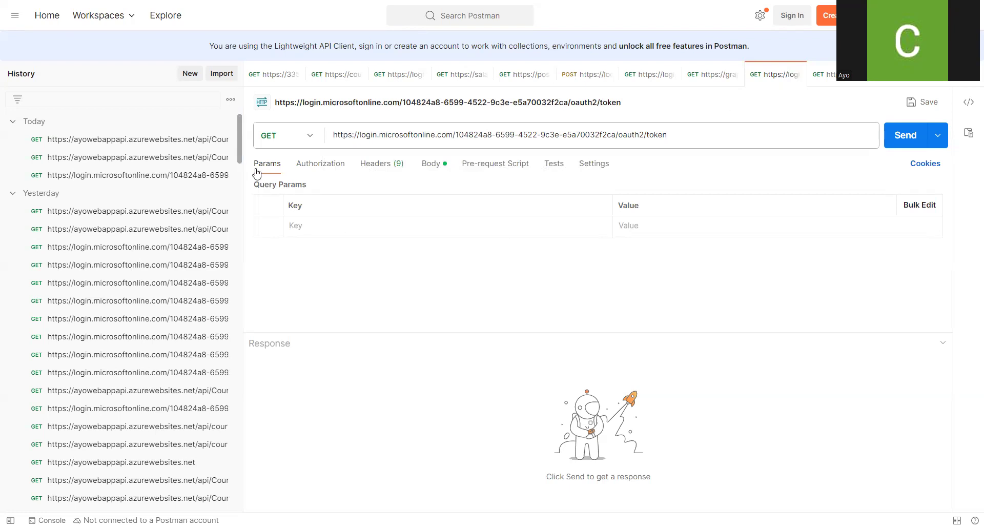
- Show the token request's form-data body and point out its client_id, client_secret and resource keys
click(434, 165)
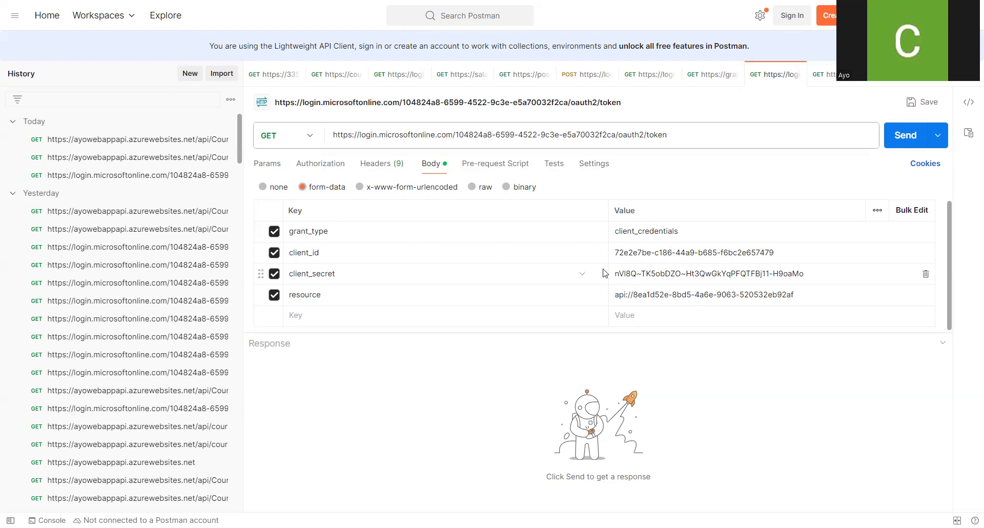
click(779, 255)
click(481, 277)
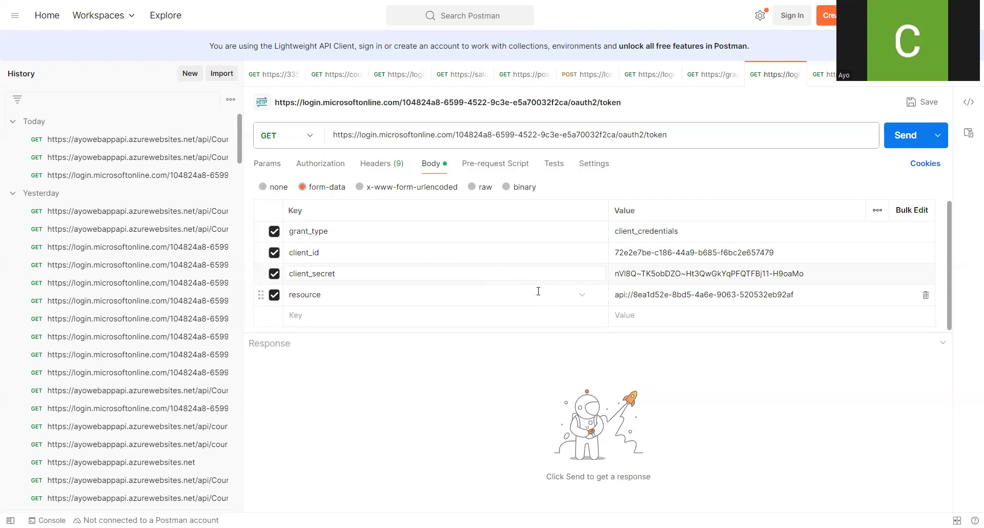
click(410, 295)
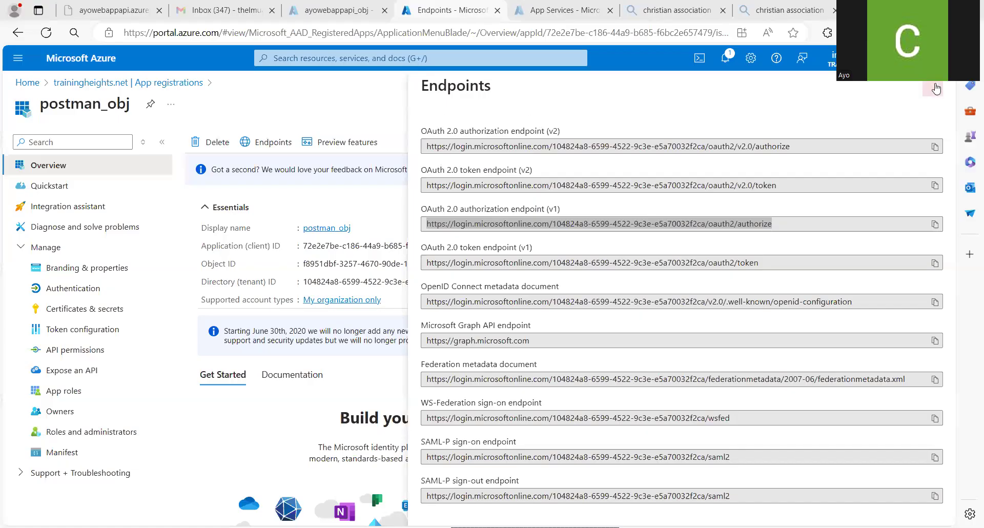
- Switch to the Azure portal, close the endpoints list, and view the exposed API settings of postman_obj and ayowebappapi_obj
click(936, 89)
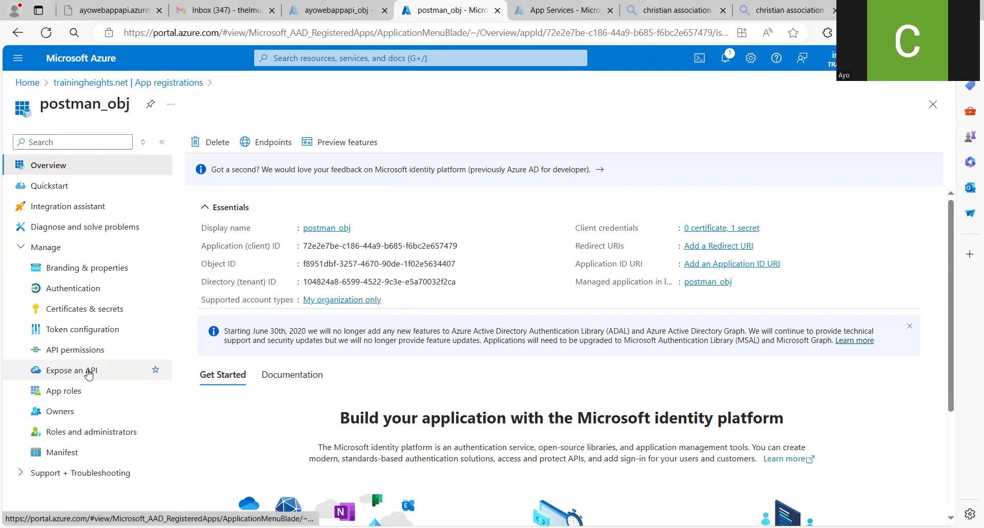
click(88, 371)
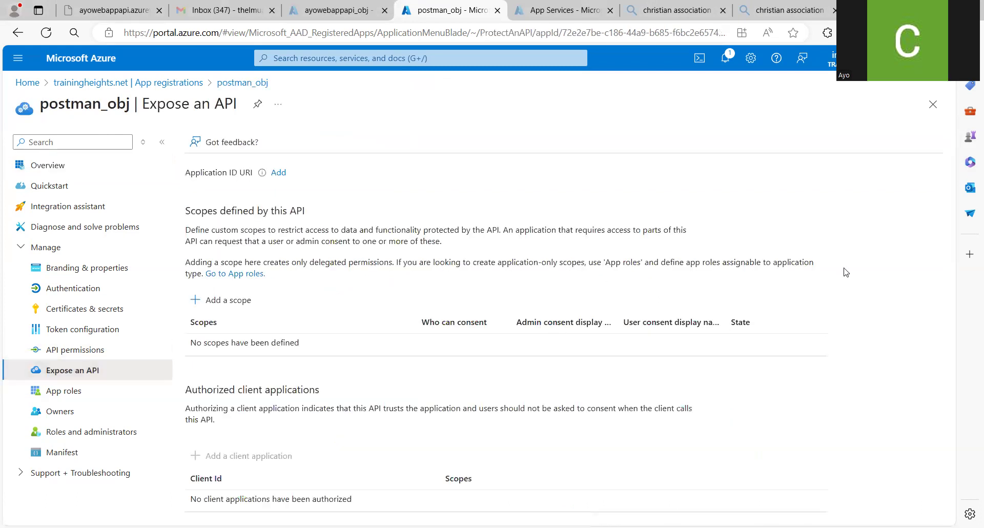
click(327, 10)
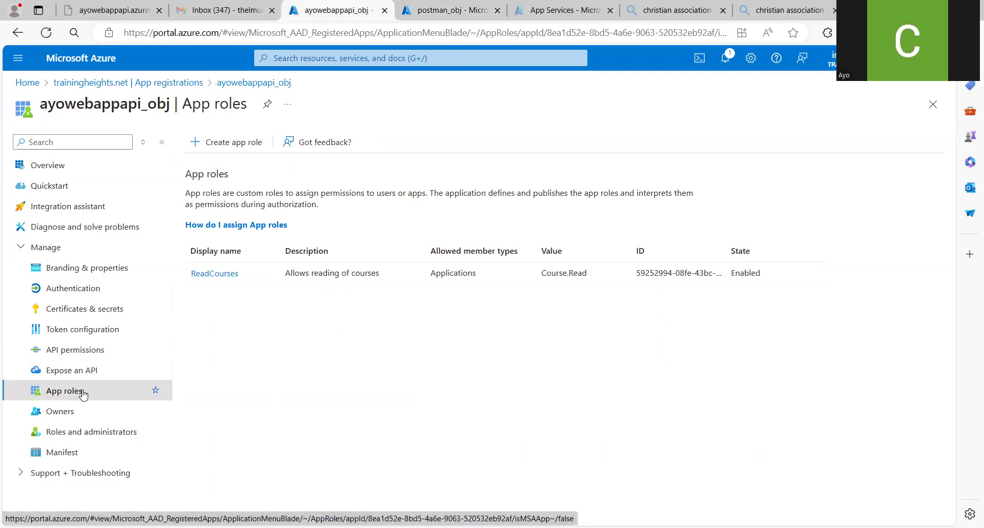
click(82, 372)
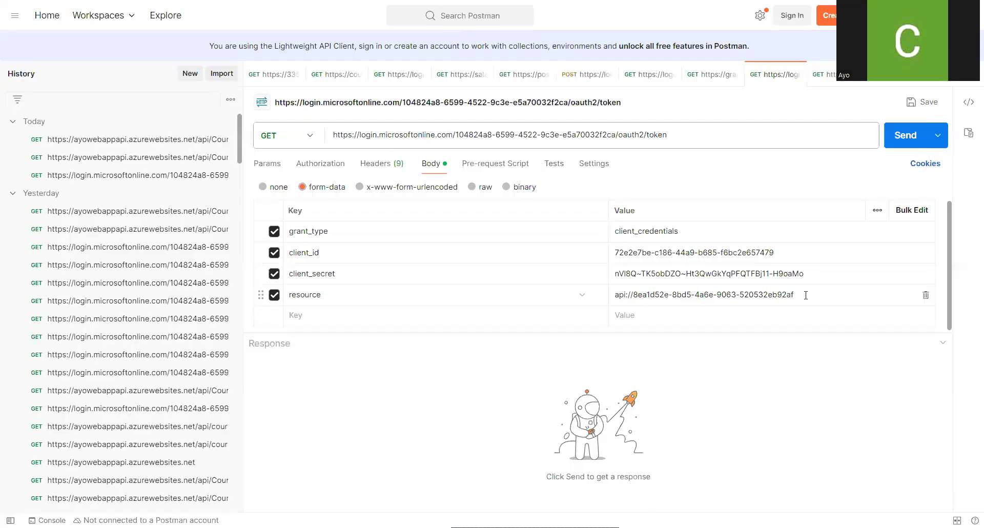
- Switch to Postman and point out the token request's resource, client_secret, client_id and grant_type values, along with its URL
click(806, 296)
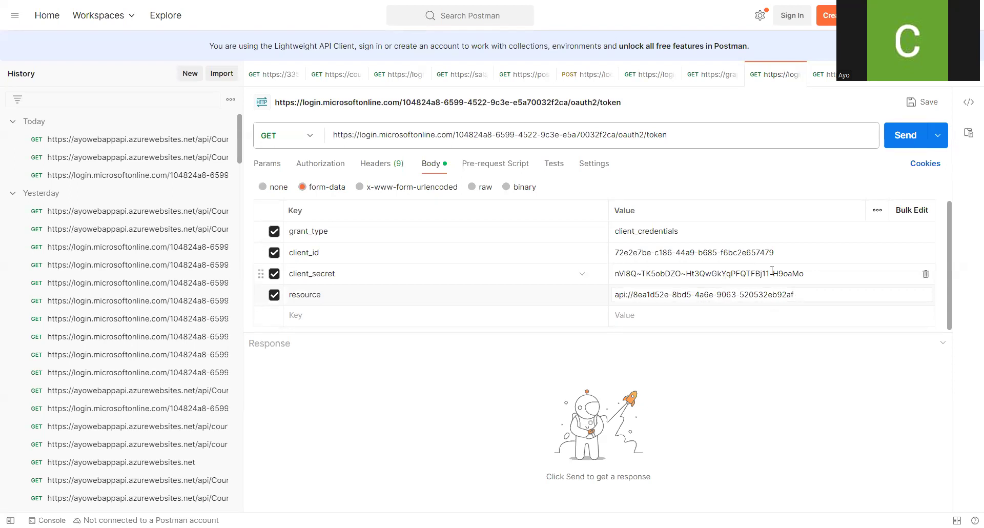
click(815, 272)
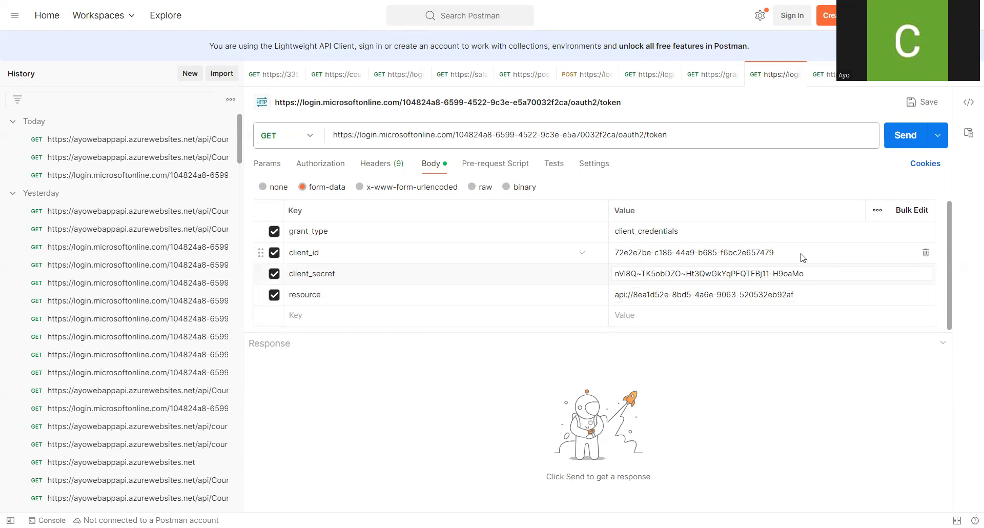
click(803, 257)
click(765, 231)
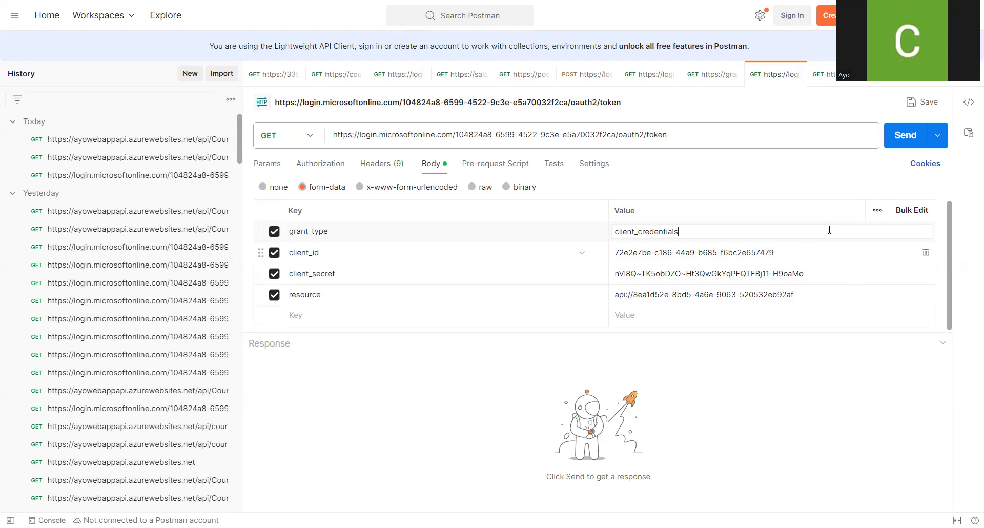
click(785, 137)
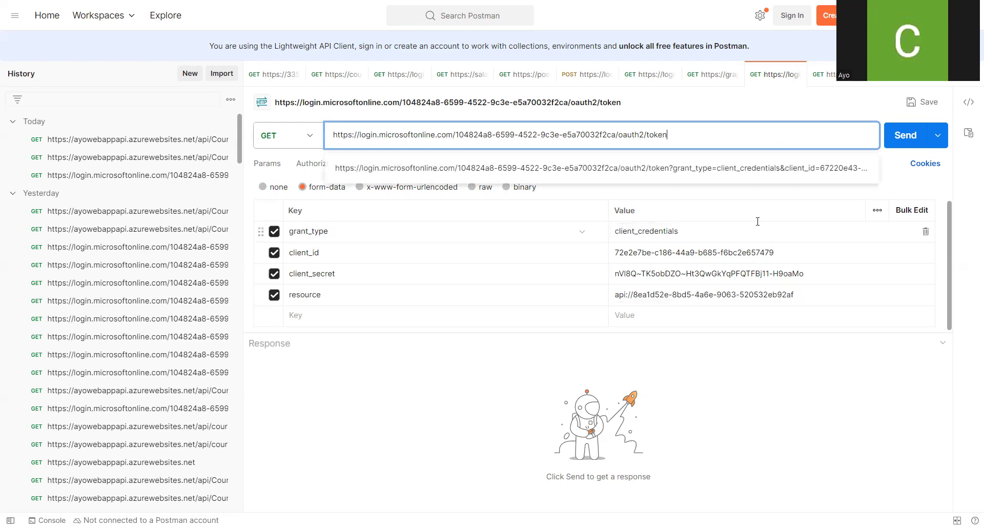
click(740, 363)
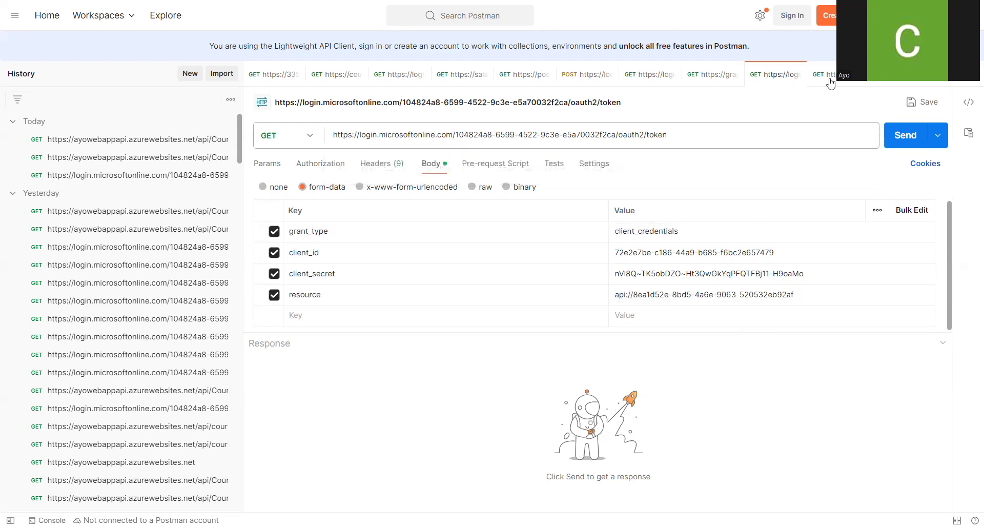
click(829, 76)
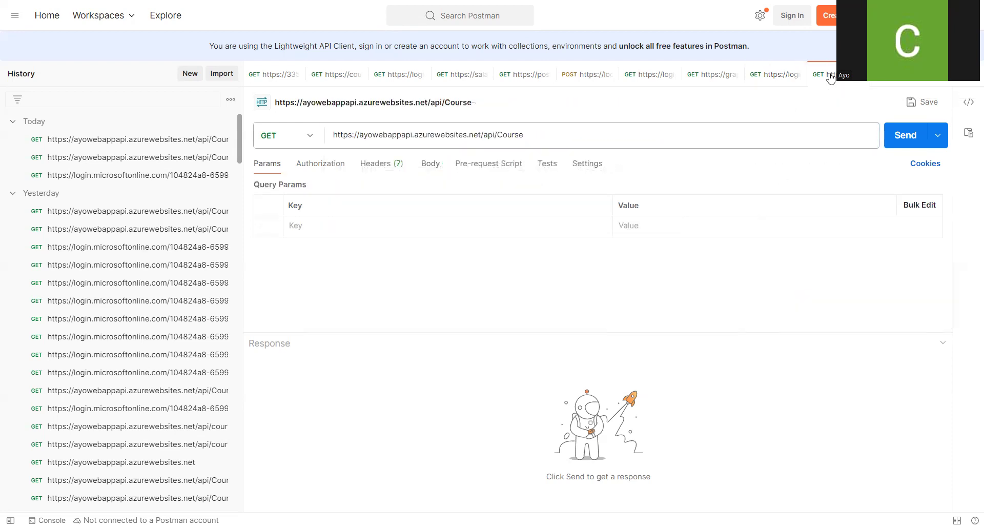
click(695, 131)
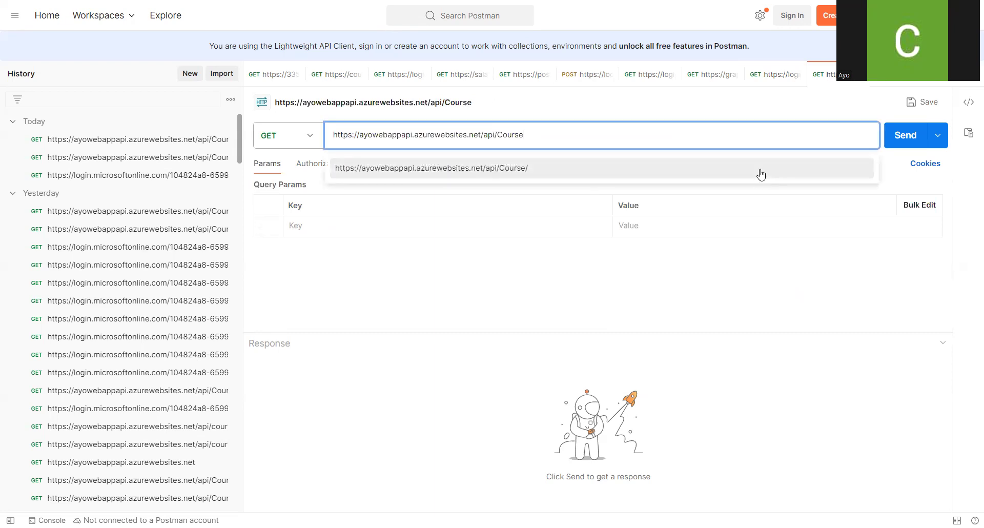
click(777, 392)
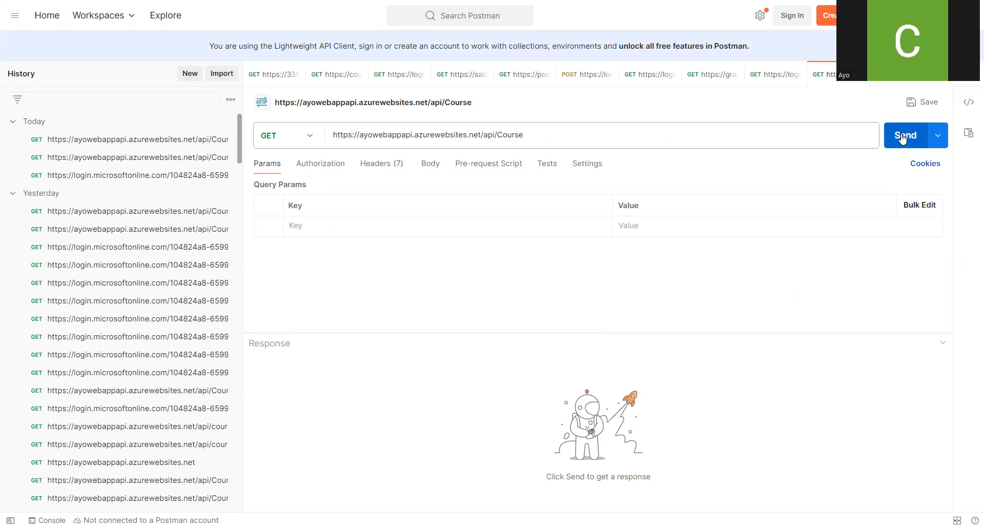
- Remove the Authorization header from the api/Course request and send the request without it
click(384, 169)
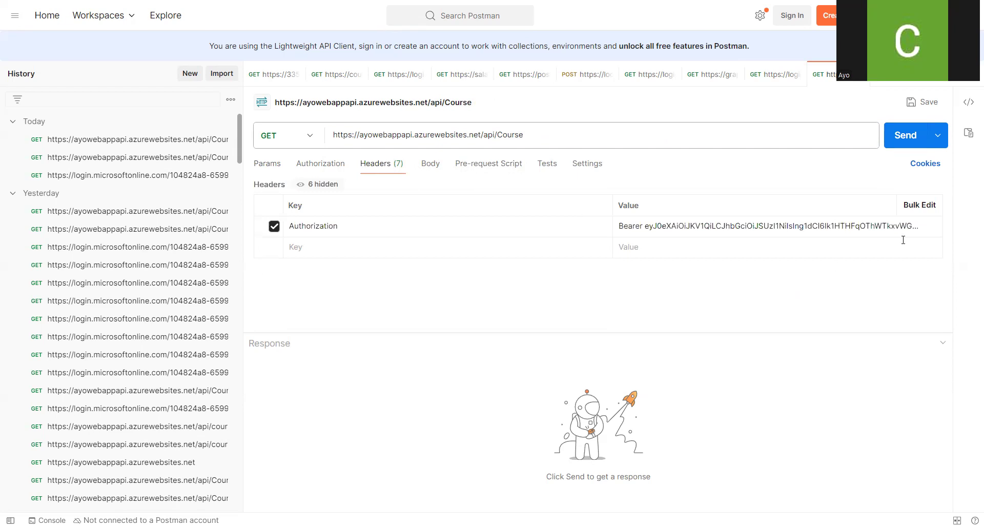
click(933, 226)
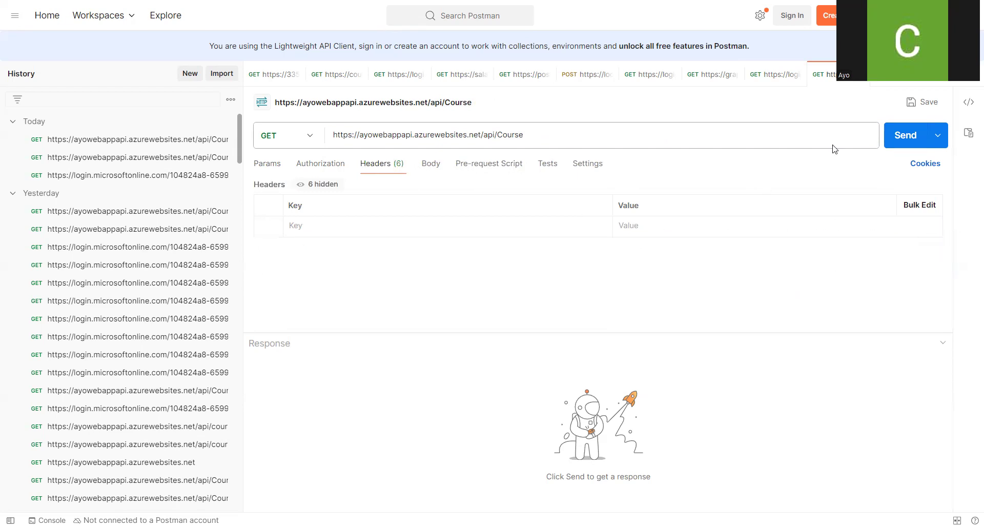
click(905, 136)
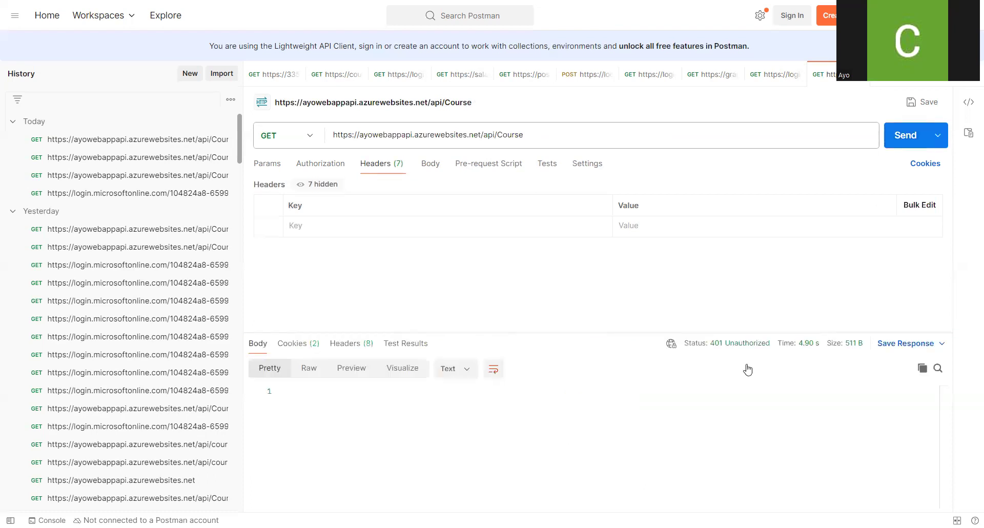
- Examine the api/Course response's status explanation, cookies, headers and test results
mouse_move(743, 347)
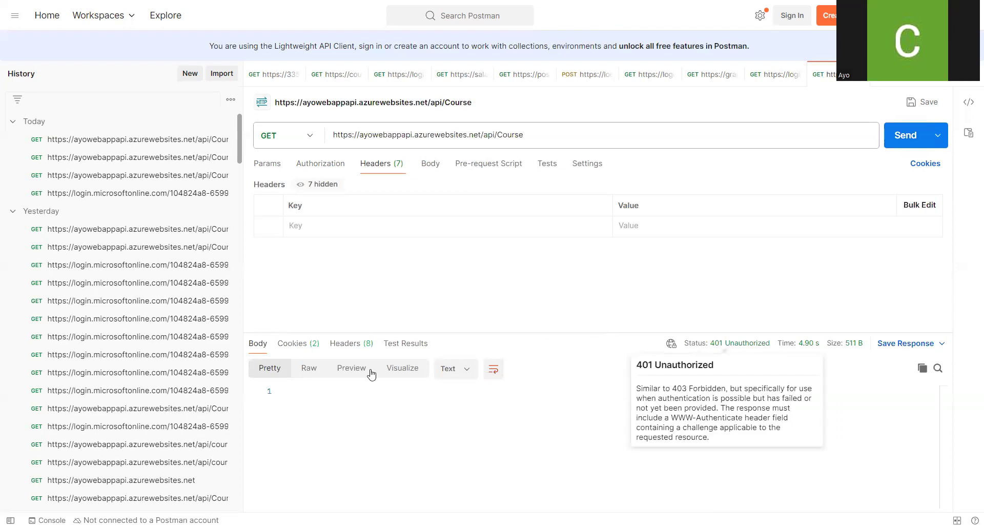
click(302, 348)
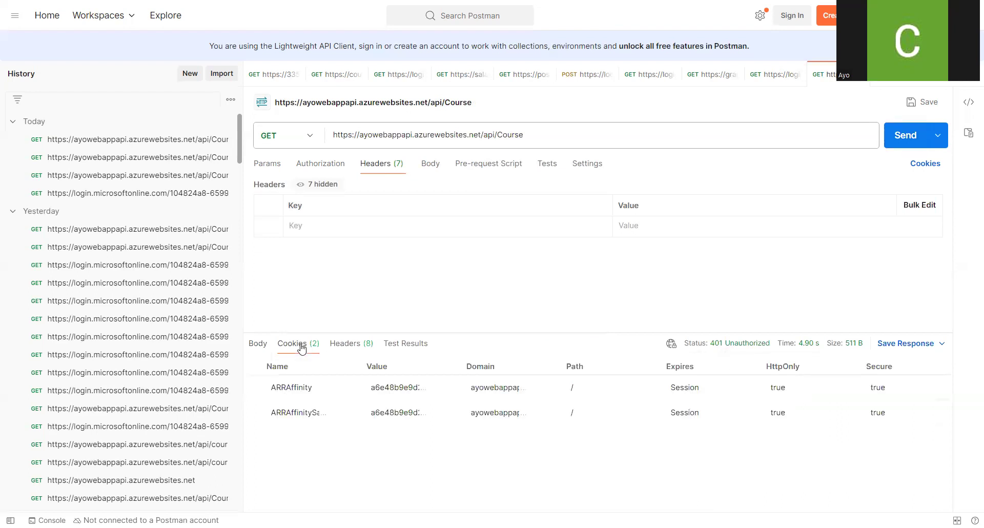
click(351, 351)
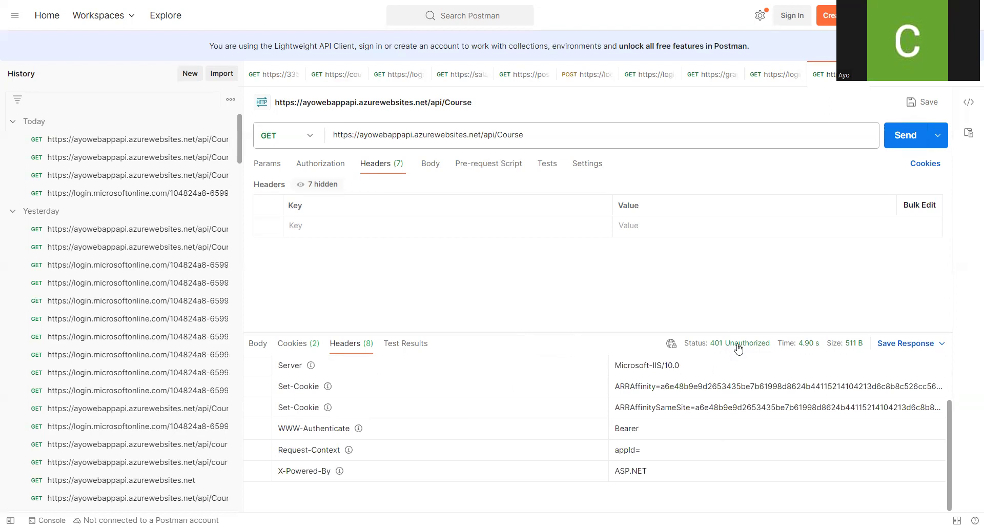
mouse_move(720, 347)
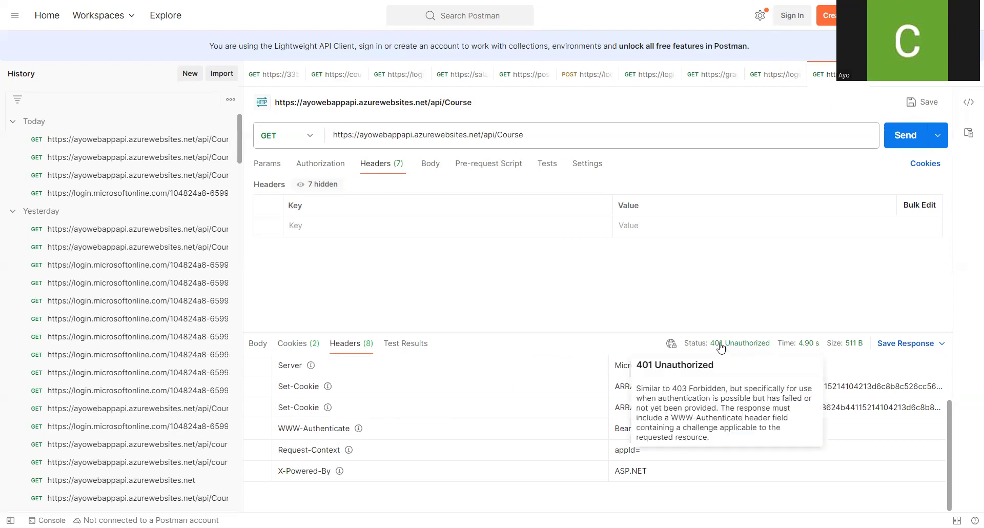
click(403, 344)
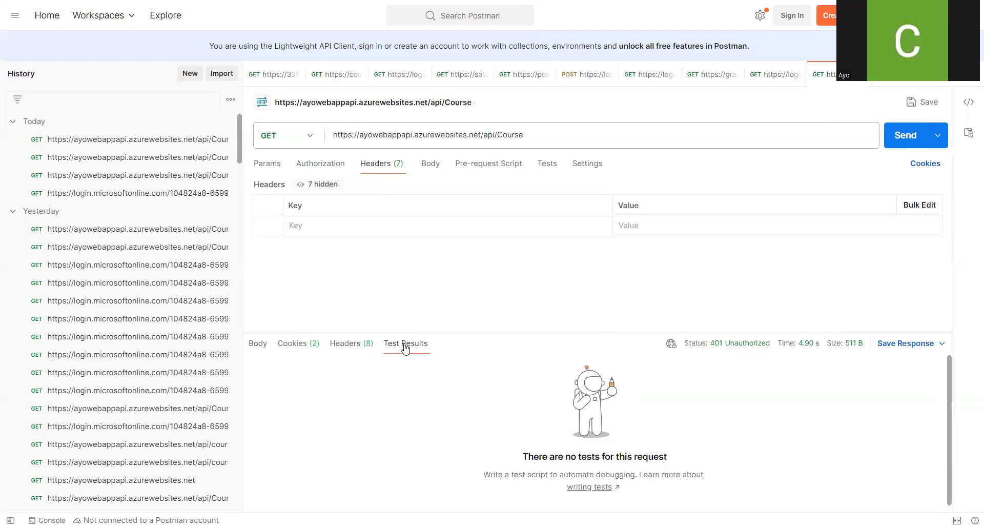
click(348, 349)
click(311, 348)
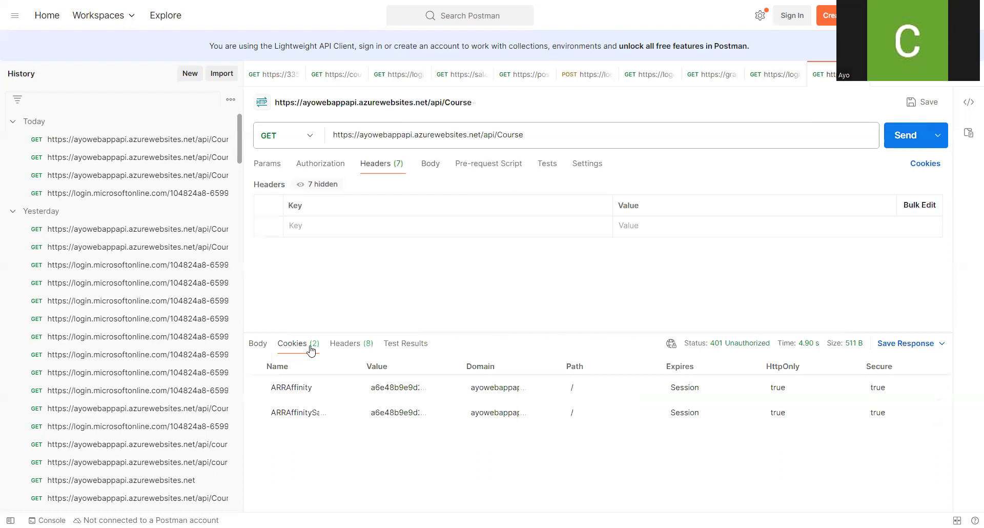
click(338, 344)
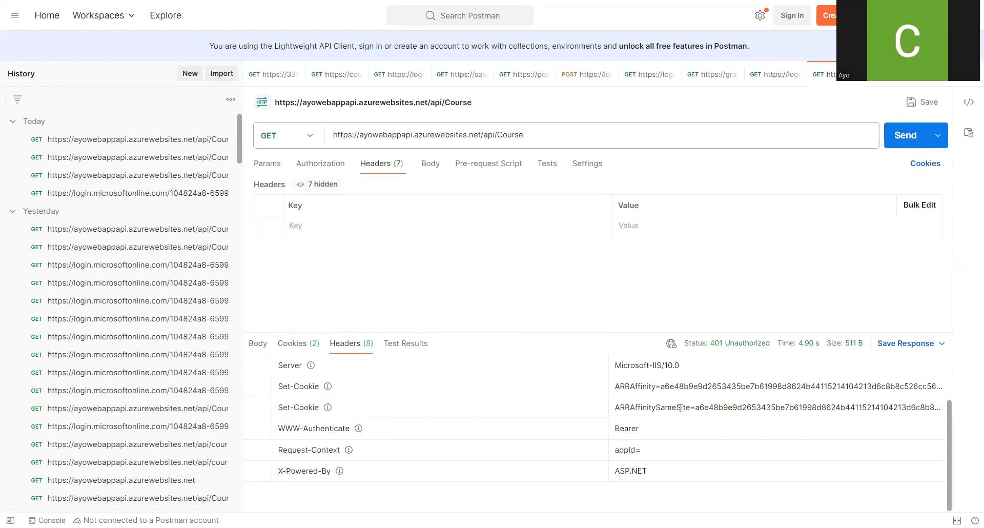
- Examine the api/Course response's status explanation and its body, checking the body format choices and the Raw and Pretty views
mouse_move(734, 346)
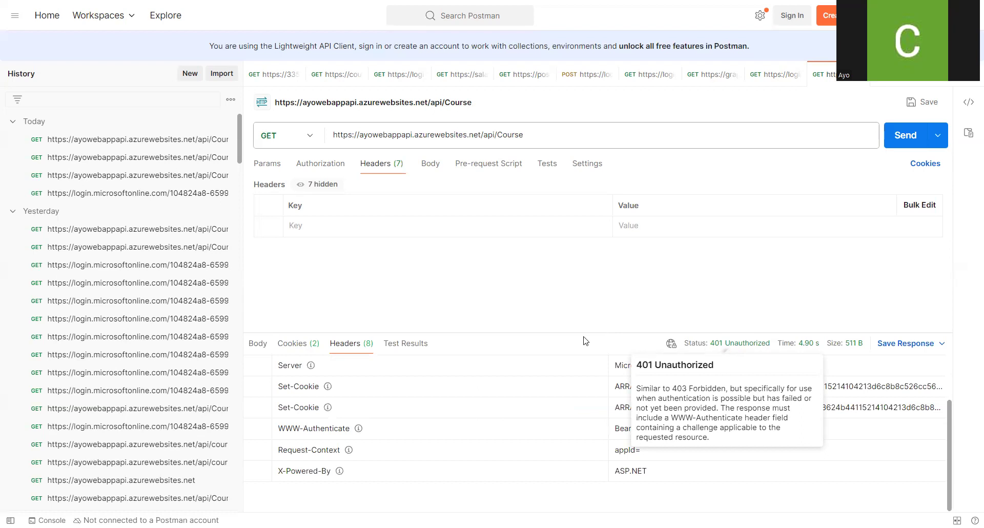
click(257, 348)
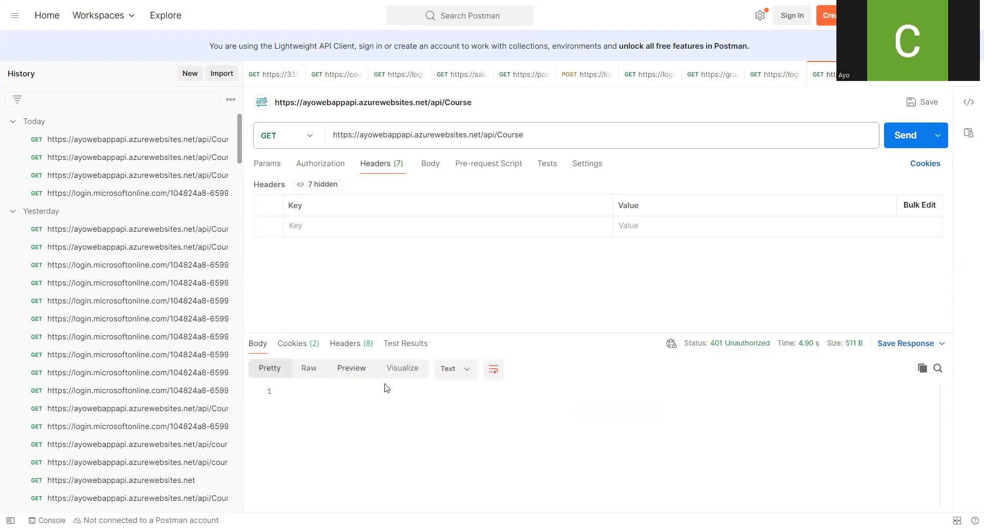
click(467, 371)
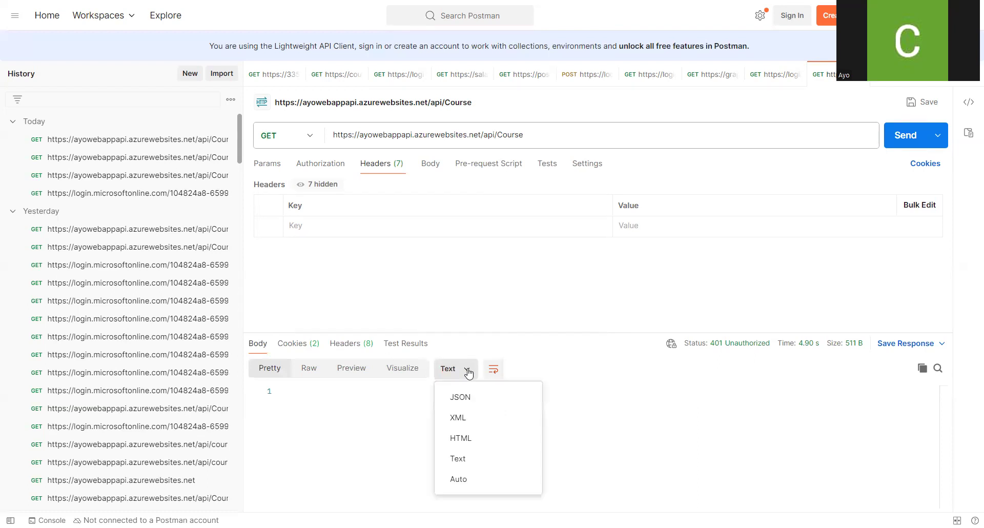
click(468, 372)
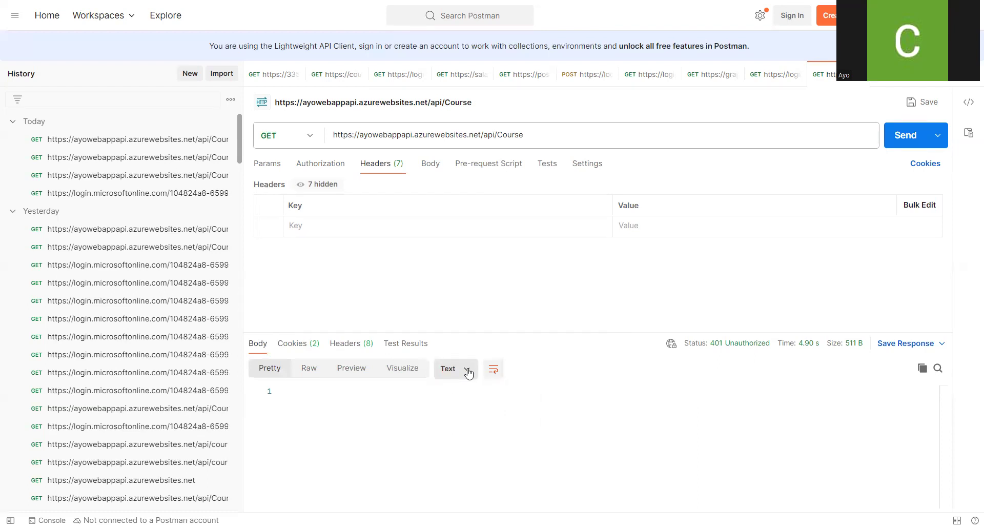
click(309, 373)
click(280, 373)
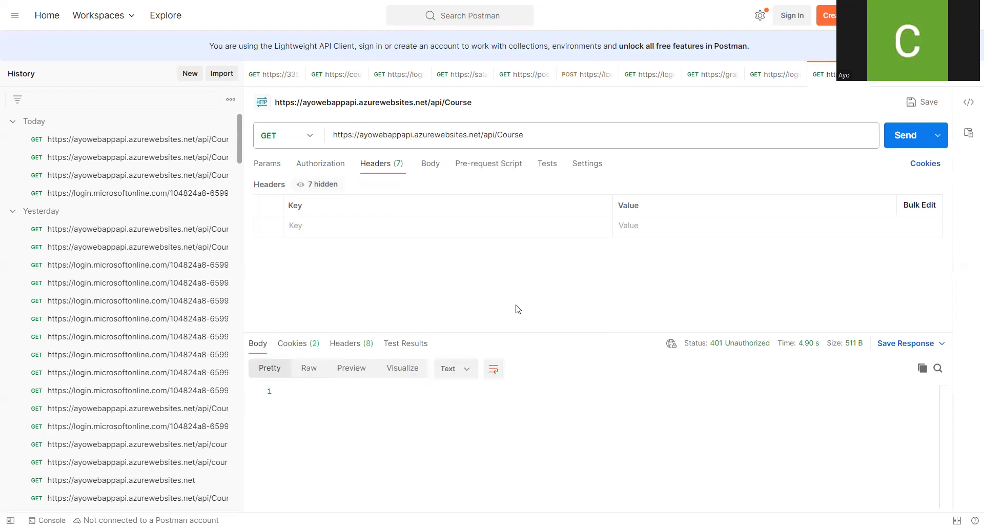
- Open the login.microsoftonline.com oauth2/token GET request and send it to obtain an access token
click(770, 77)
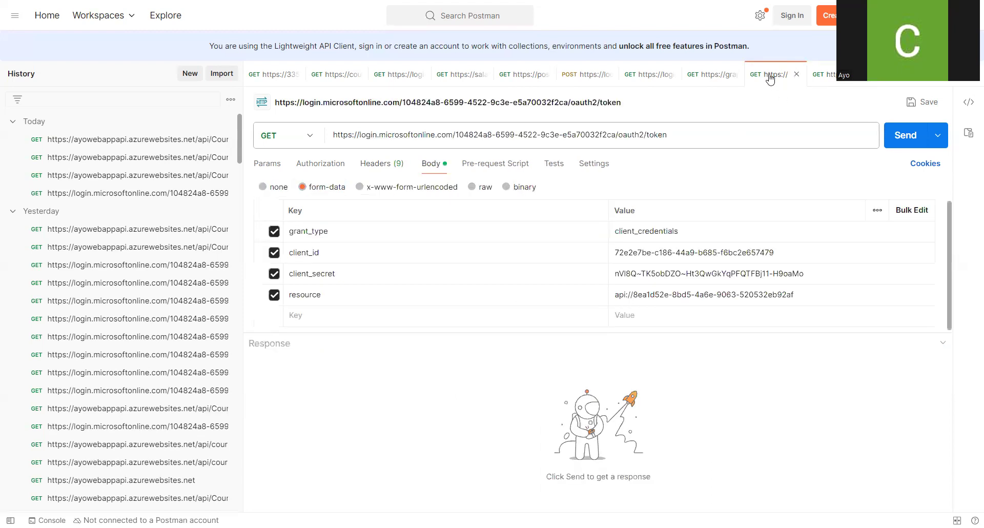
click(741, 131)
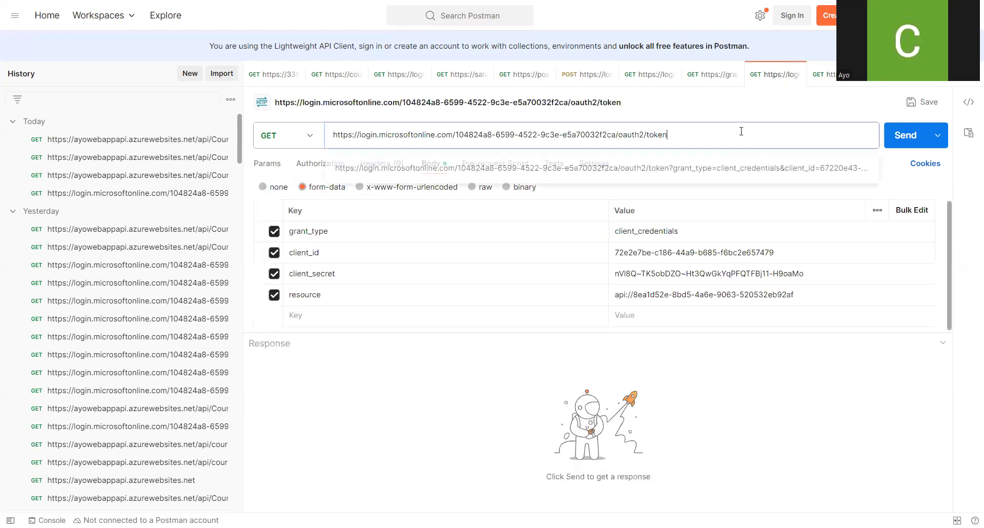
click(781, 373)
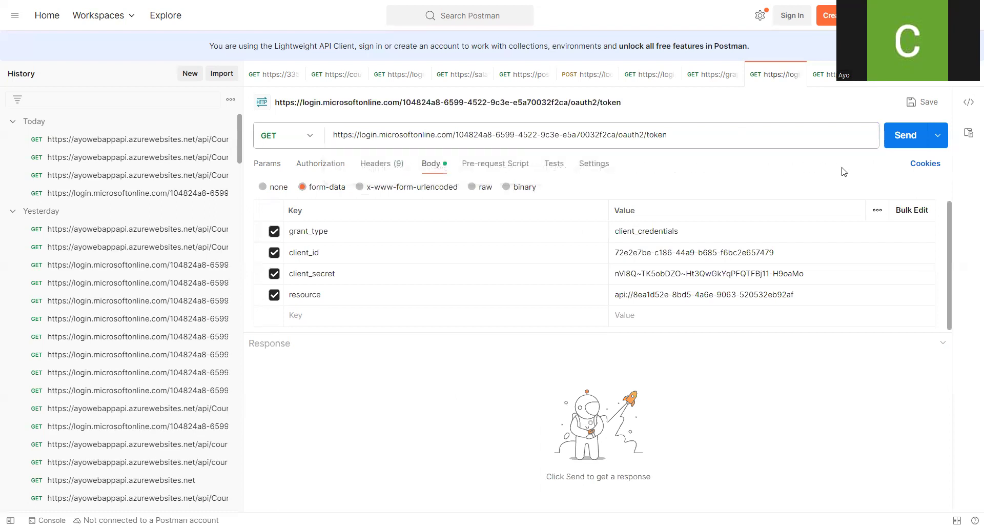
click(897, 136)
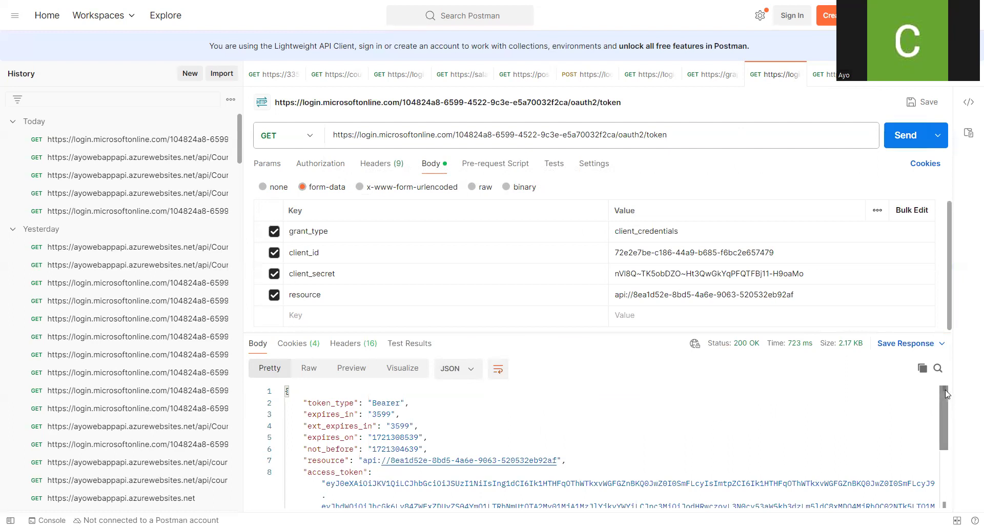
- Copy the full access_token value from the token response body, without its surrounding quotation marks
scroll(944, 417, down, 2)
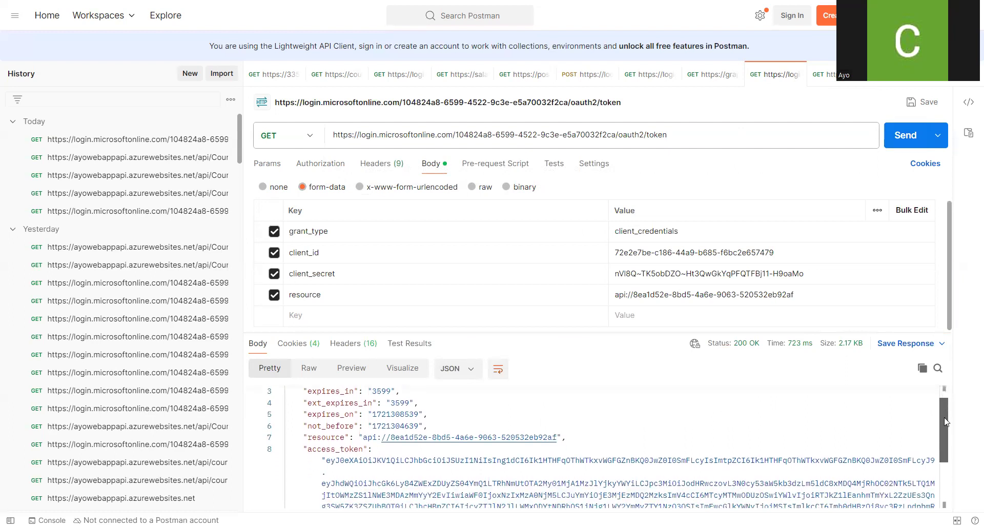
scroll(943, 442, down, 2)
scroll(942, 441, up, 2)
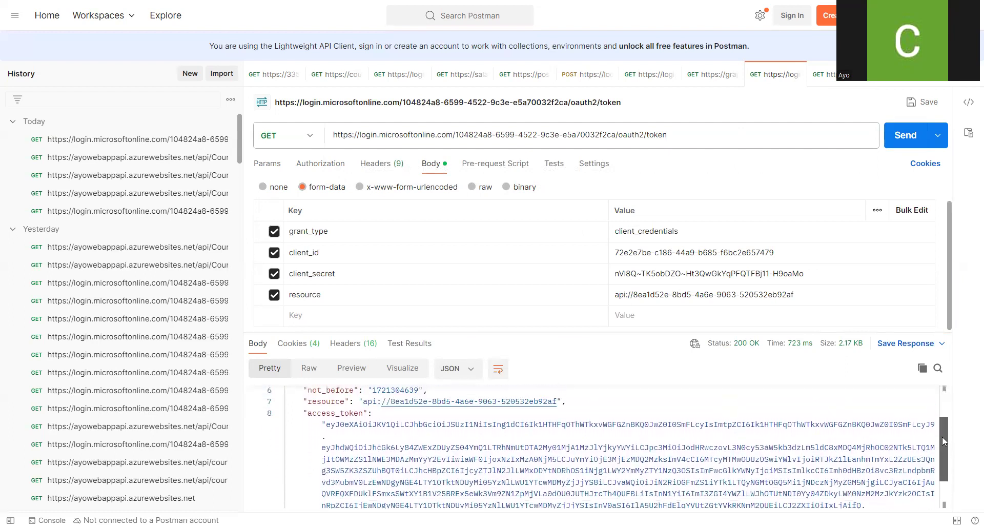
drag(943, 438, 942, 454)
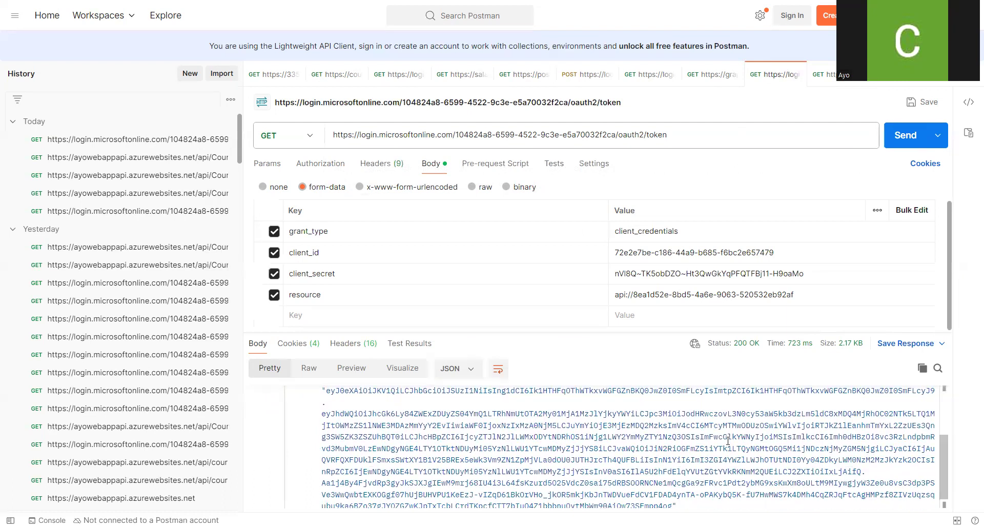
mouse_move(326, 391)
mouse_down()
mouse_move(387, 468)
mouse_move(462, 492)
mouse_move(681, 505)
mouse_move(543, 484)
mouse_move(622, 479)
mouse_move(677, 490)
mouse_up()
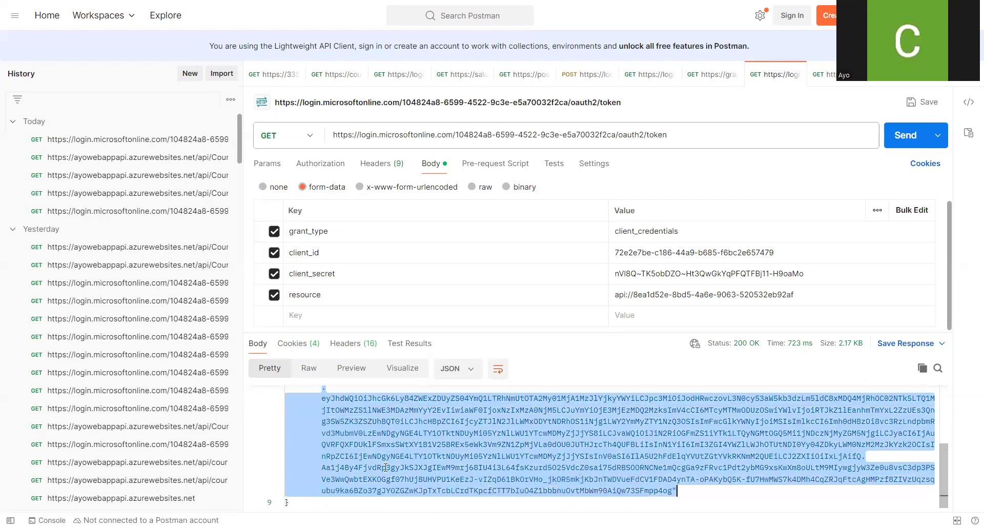
key(shift+Left)
right_click(634, 469)
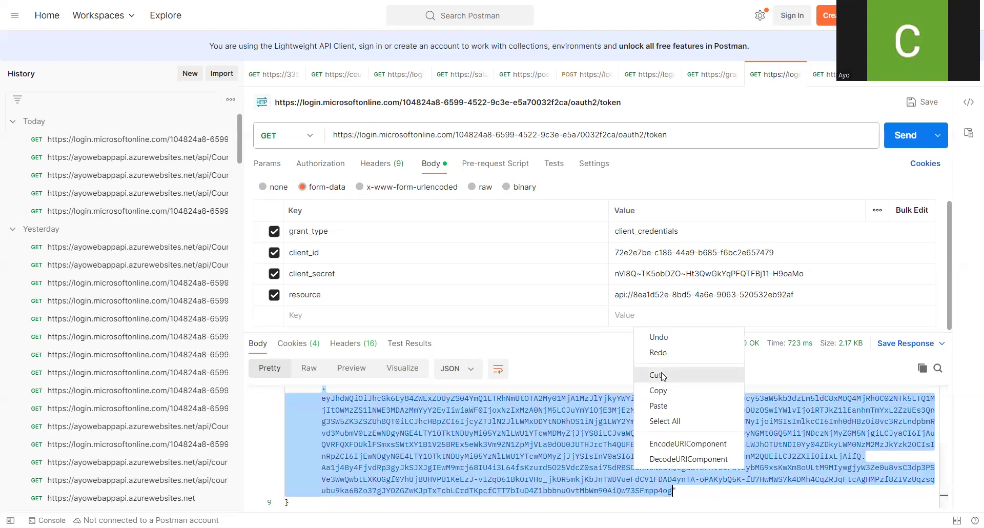
click(661, 390)
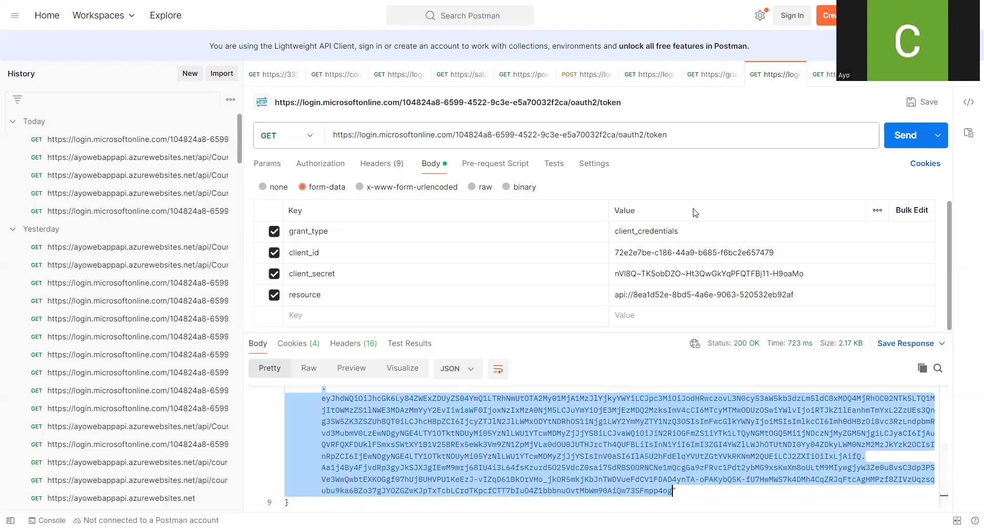
- Add an Authorization header to the api/Course GET request, with Bearer followed by the copied access token as its value
click(774, 78)
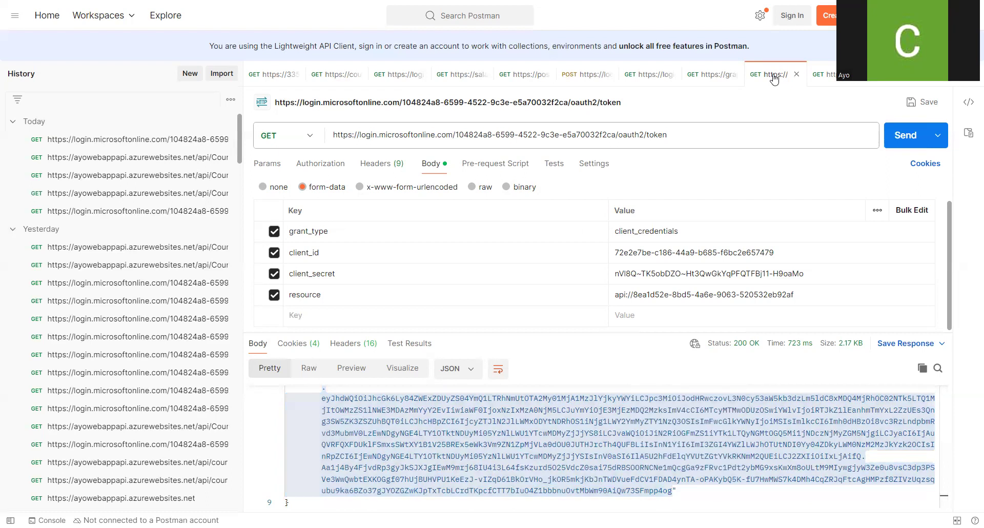
click(835, 76)
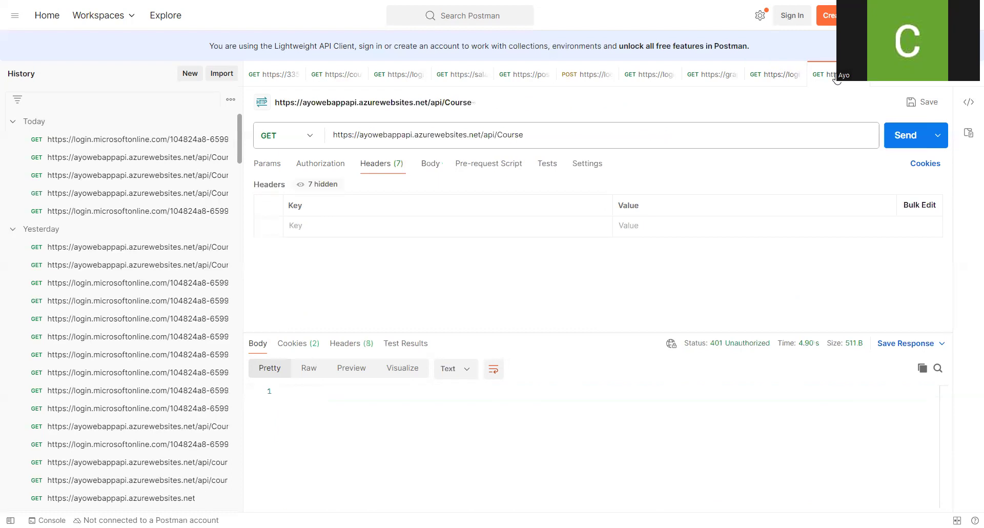
click(520, 226)
text(A)
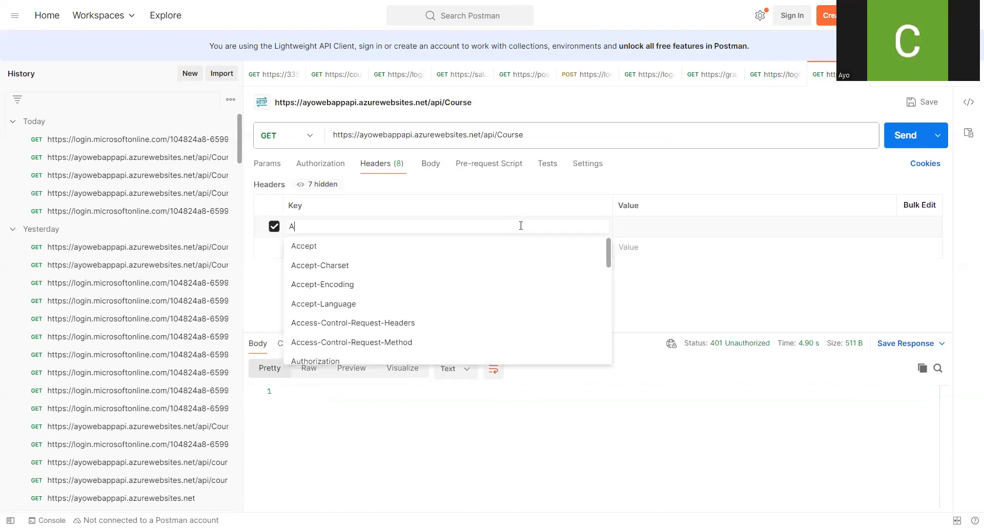
text(uthor)
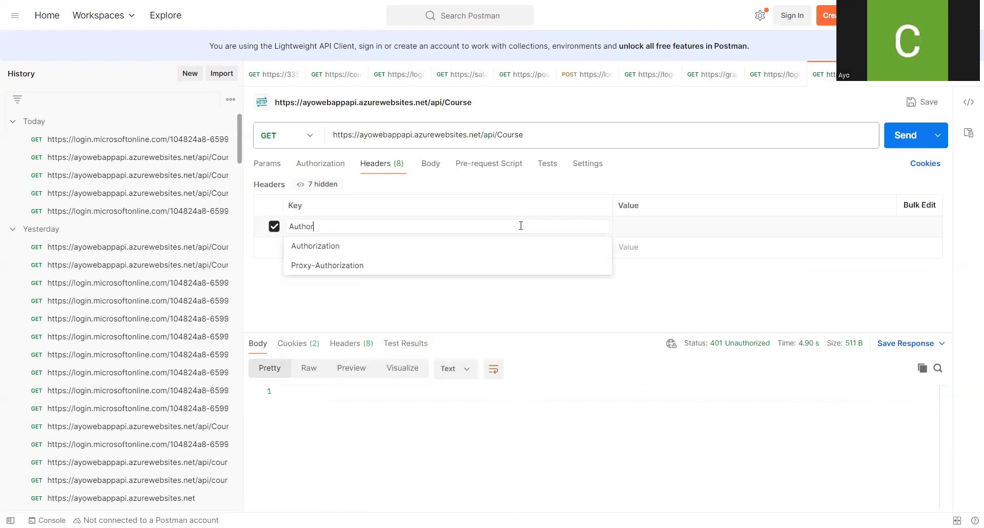
text(iza)
click(429, 246)
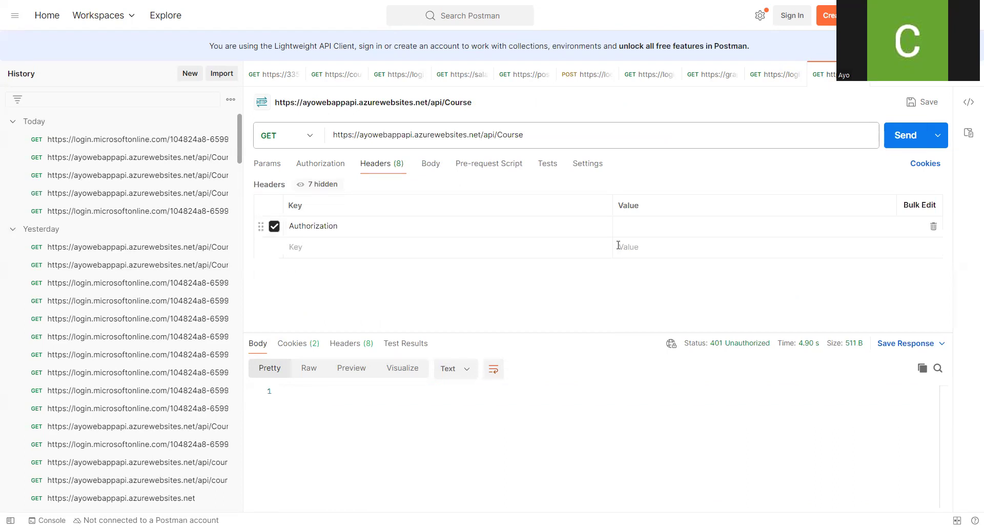
click(664, 227)
text(Bearer)
key(ctrl+v)
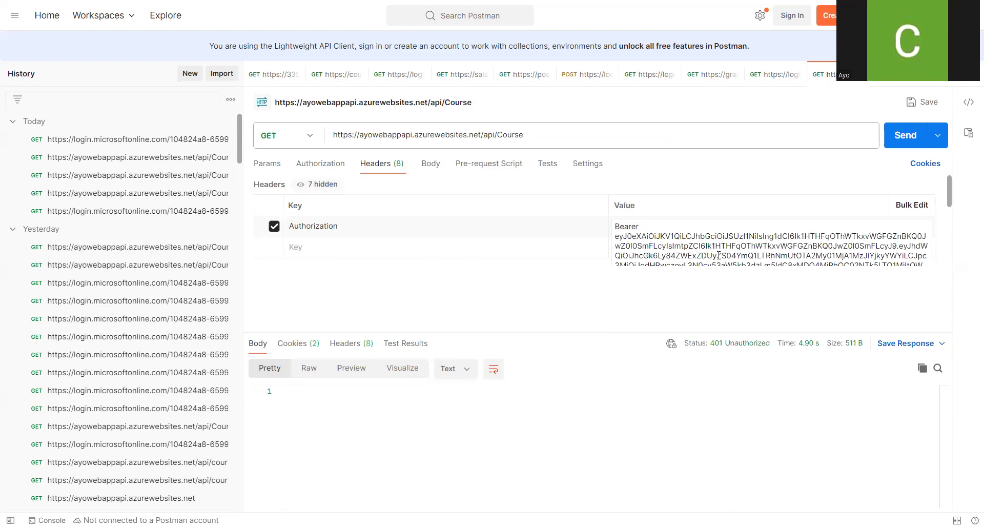